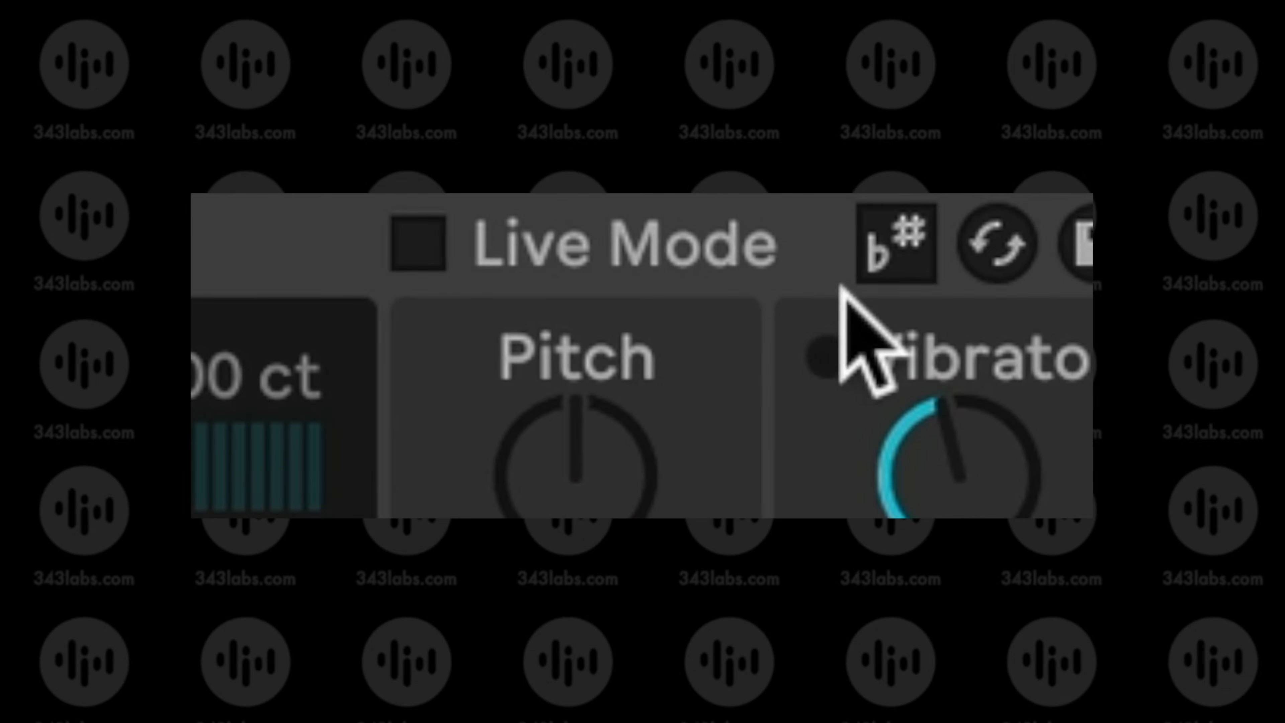
Make the Auto Shift quantizer follow the current scale, G Major, with Shift at 0 sd.
click(885, 261)
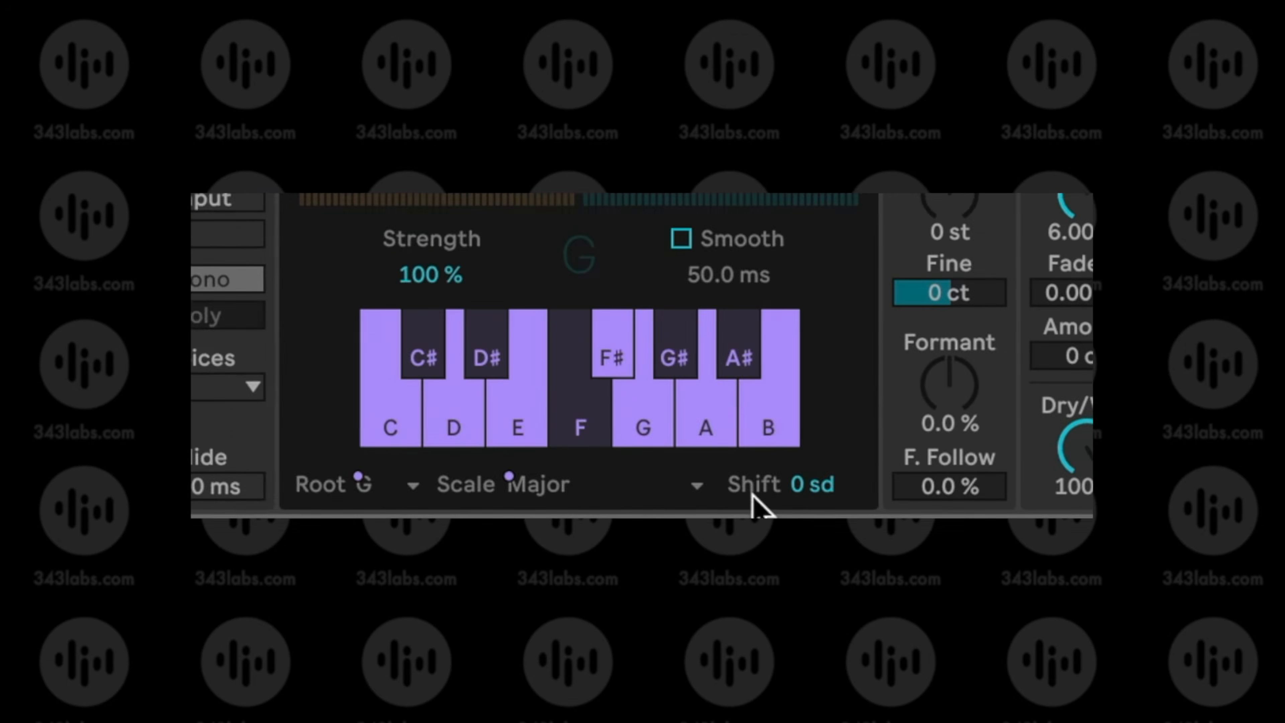
mouse_move(823, 511)
mouse_down()
mouse_move(823, 481)
mouse_move(823, 550)
mouse_move(823, 511)
mouse_up()
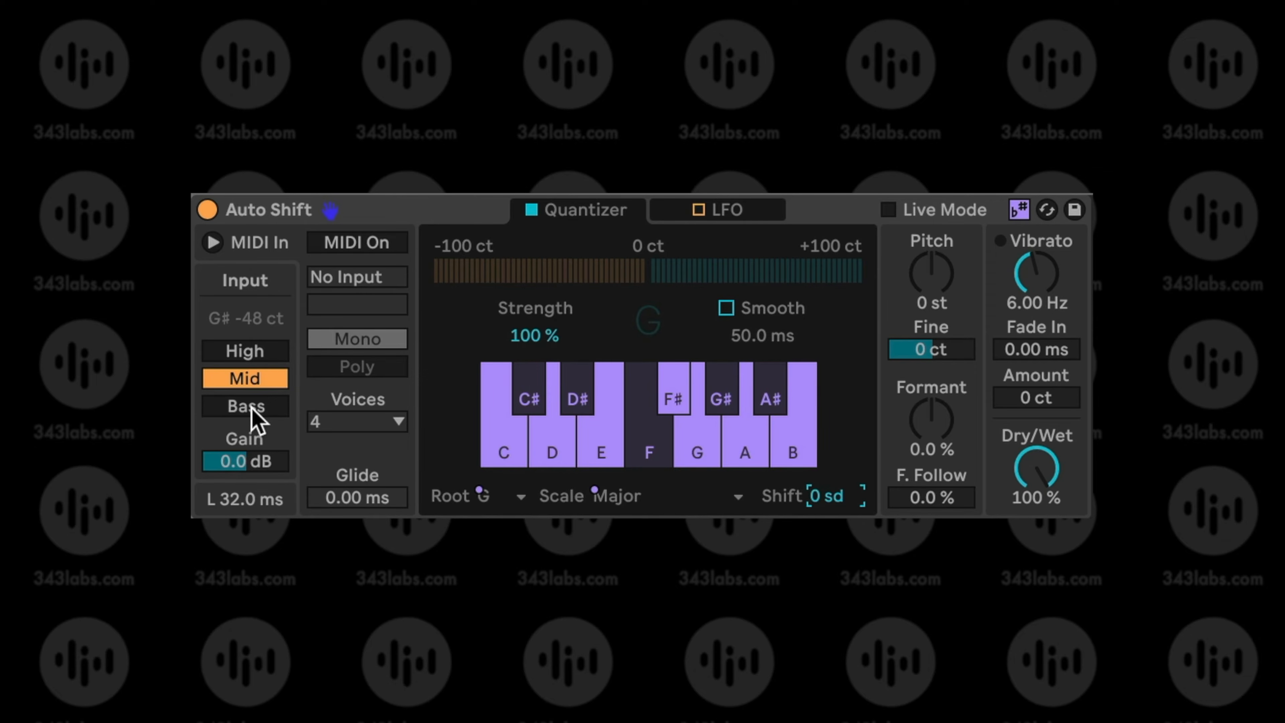
Try the Bass and High input pitch ranges and set the range back to Mid.
click(253, 383)
click(258, 408)
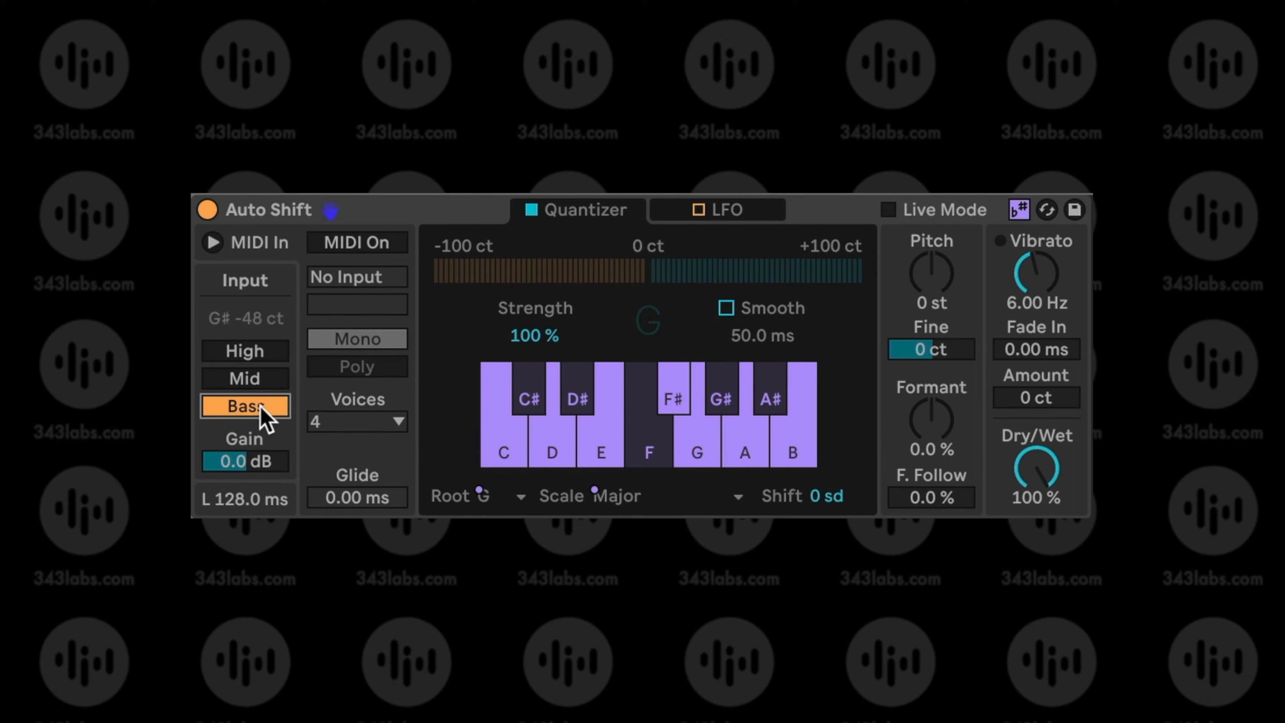
click(254, 355)
click(268, 386)
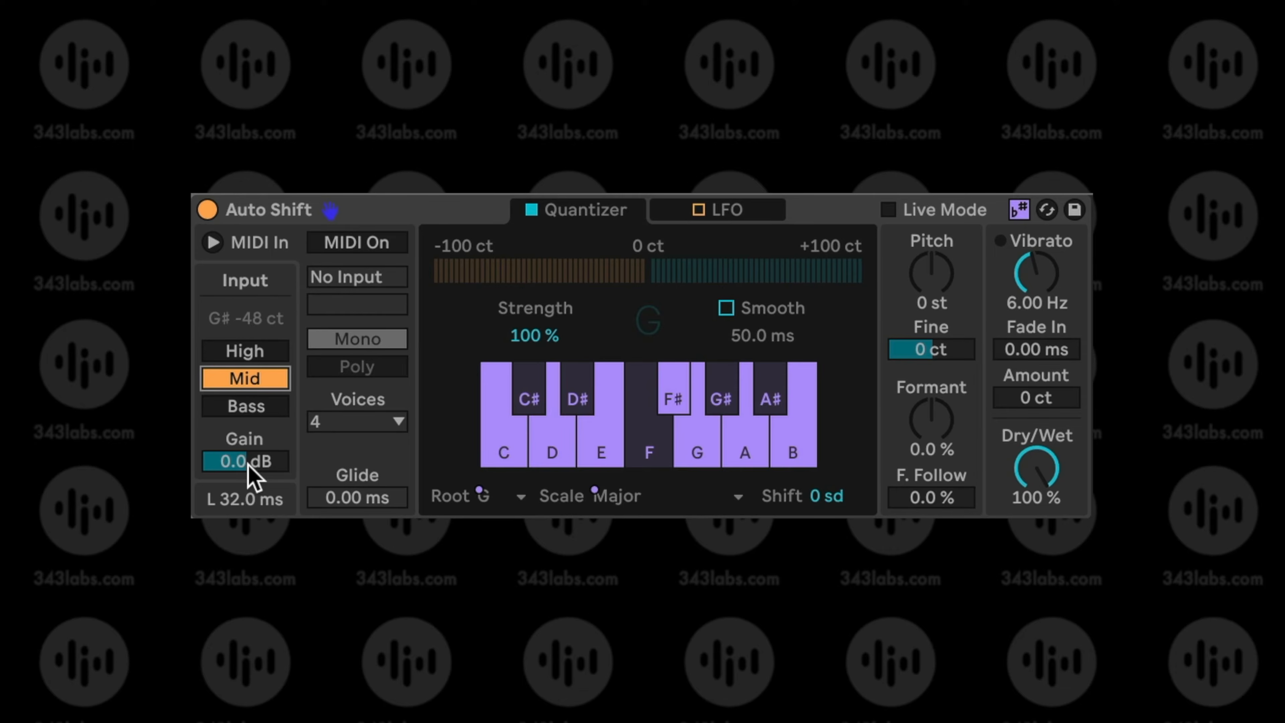
Turn on MIDI input for Auto Shift and use the Melody track, tapped post mixer, as its source.
click(259, 242)
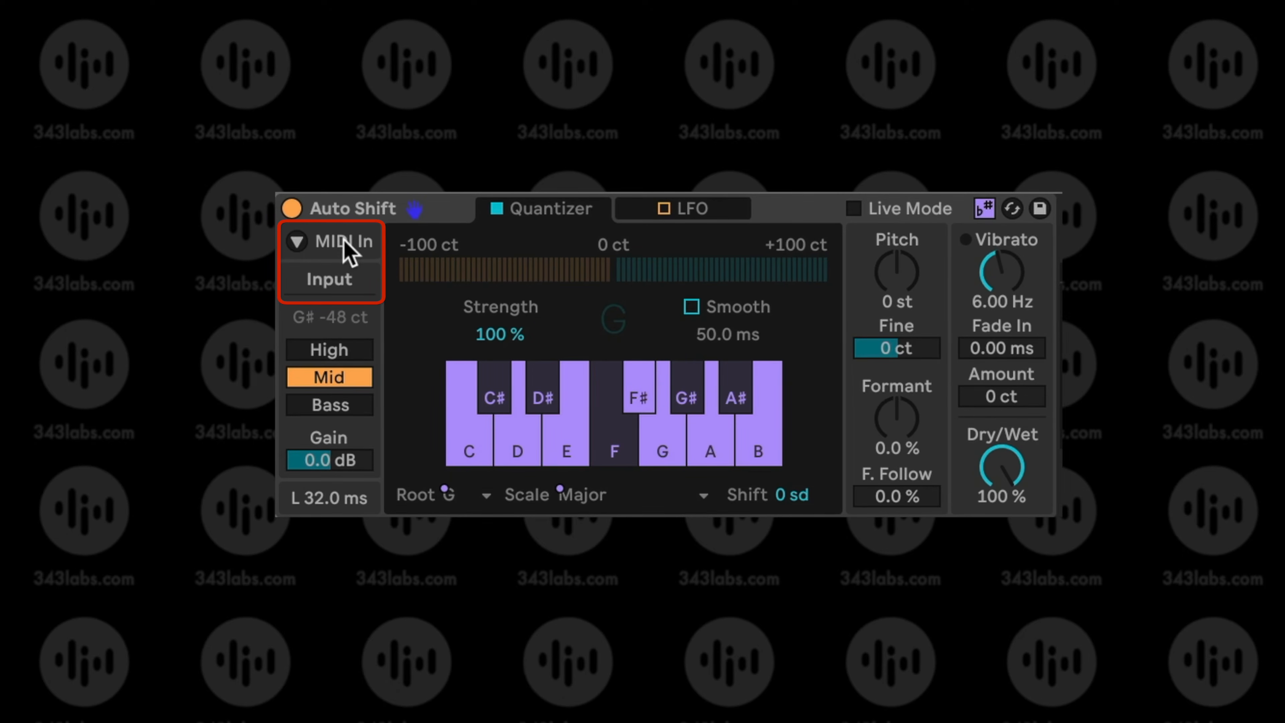
click(297, 242)
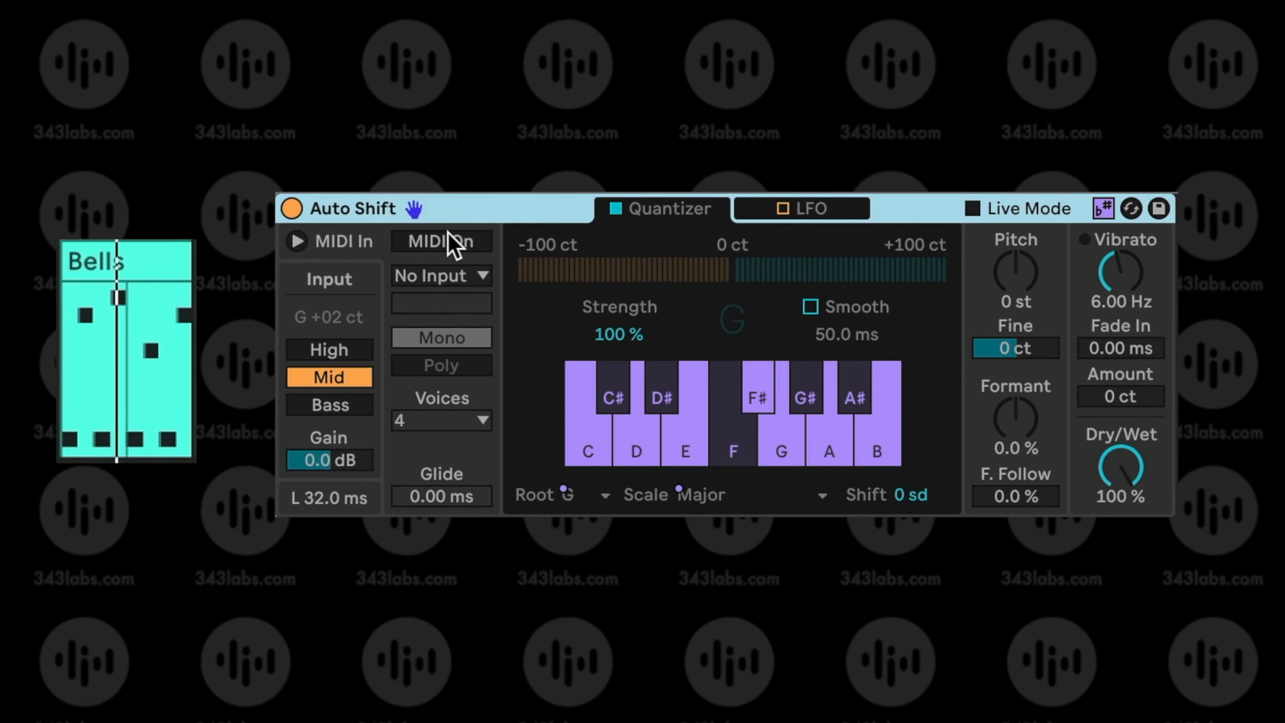
click(454, 249)
click(453, 282)
click(451, 304)
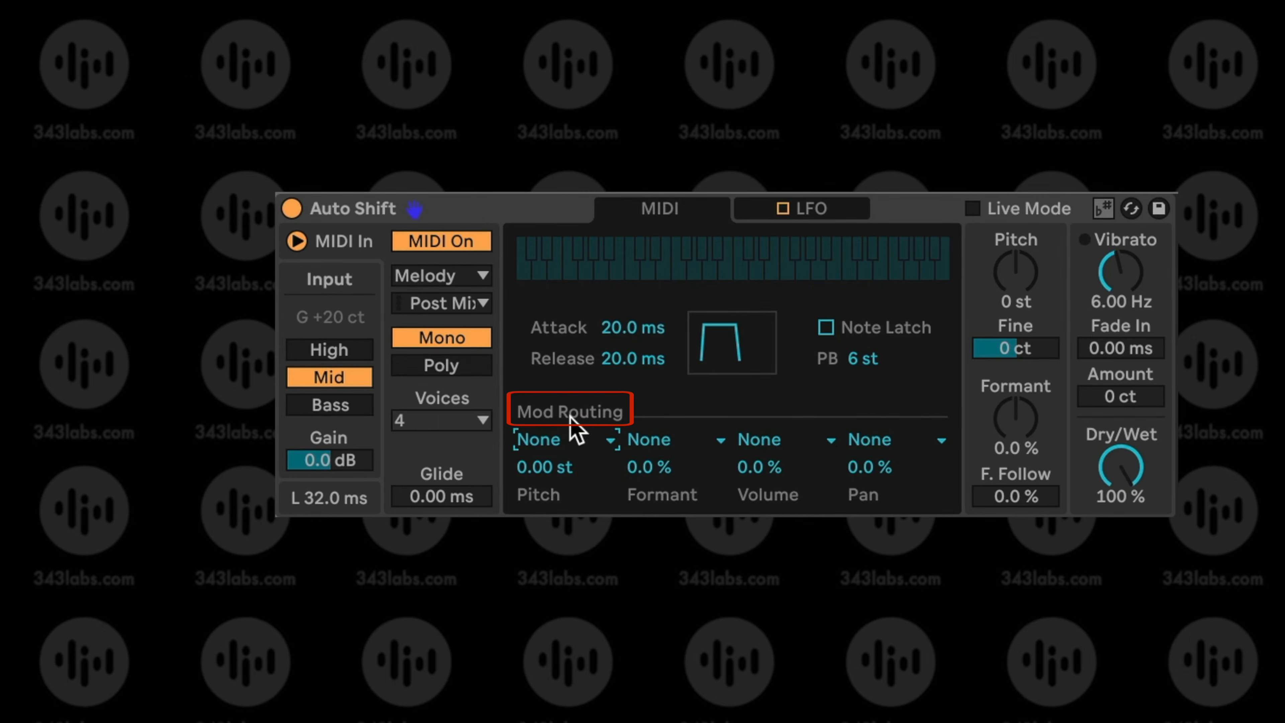
Assign Velocity as the MIDI modulation source for Pitch with an amount of 12.00 st.
click(558, 442)
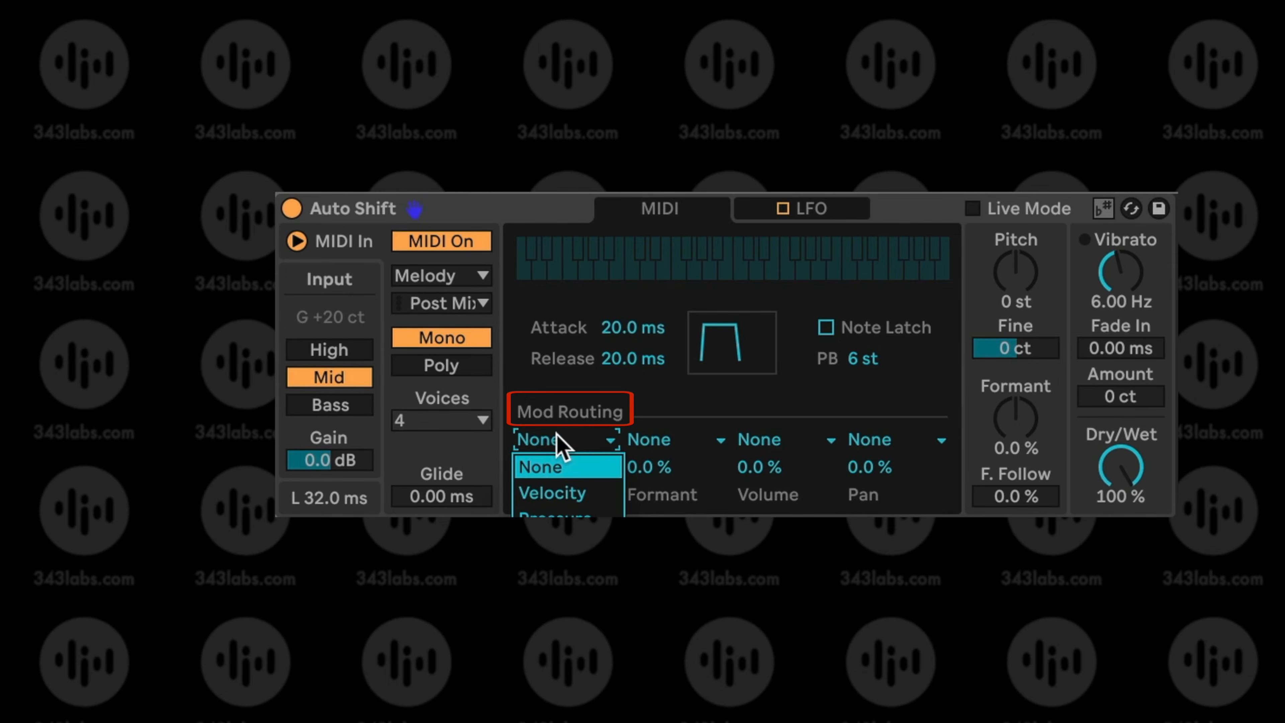
click(554, 469)
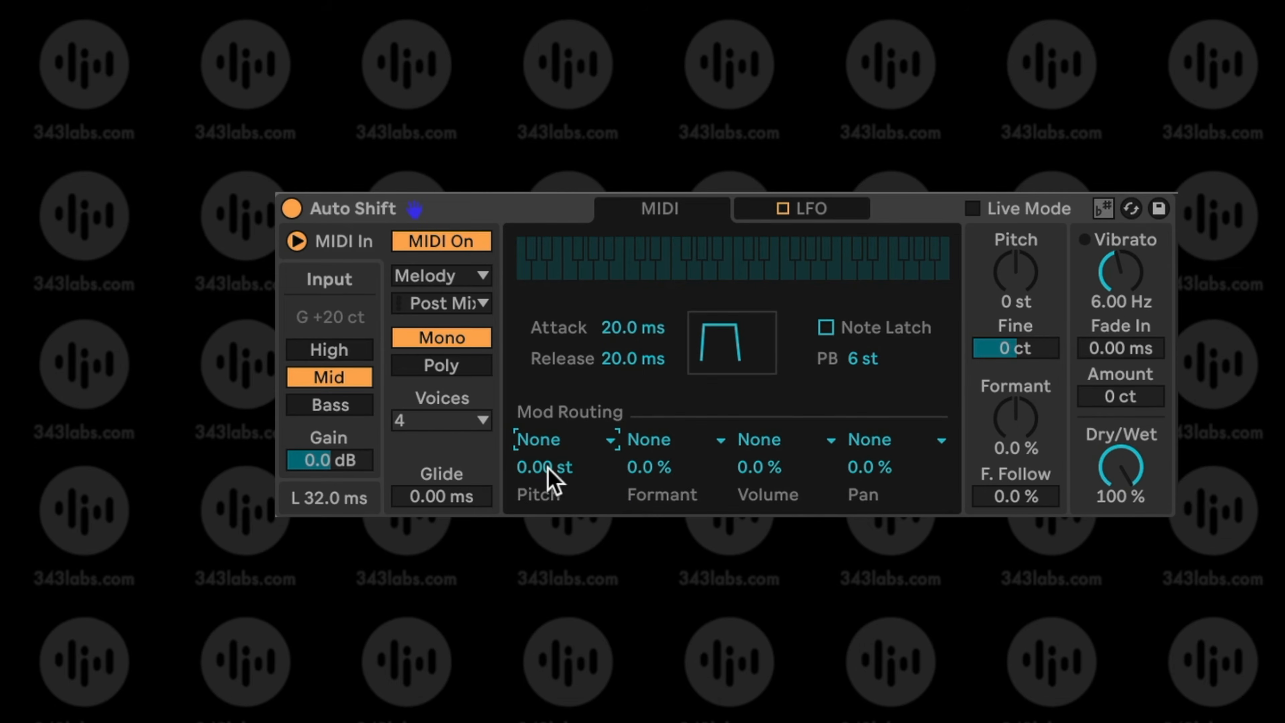
click(556, 439)
click(560, 490)
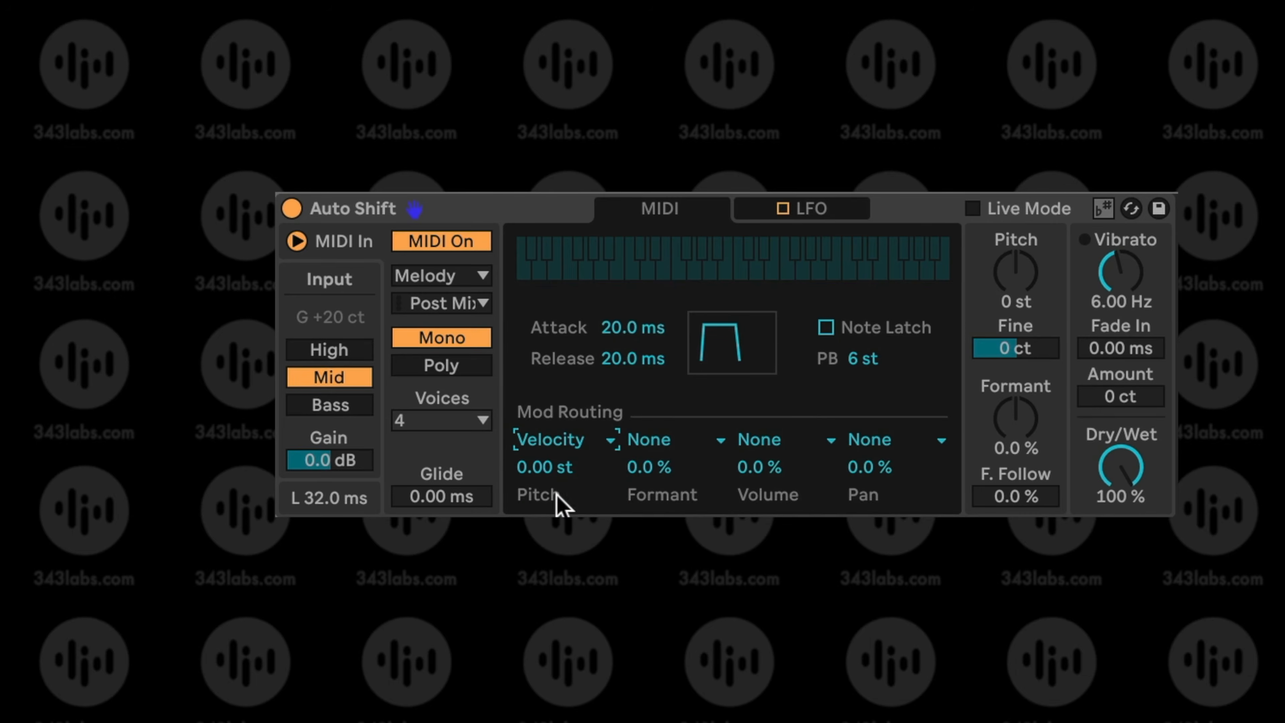
drag(553, 464, 553, 405)
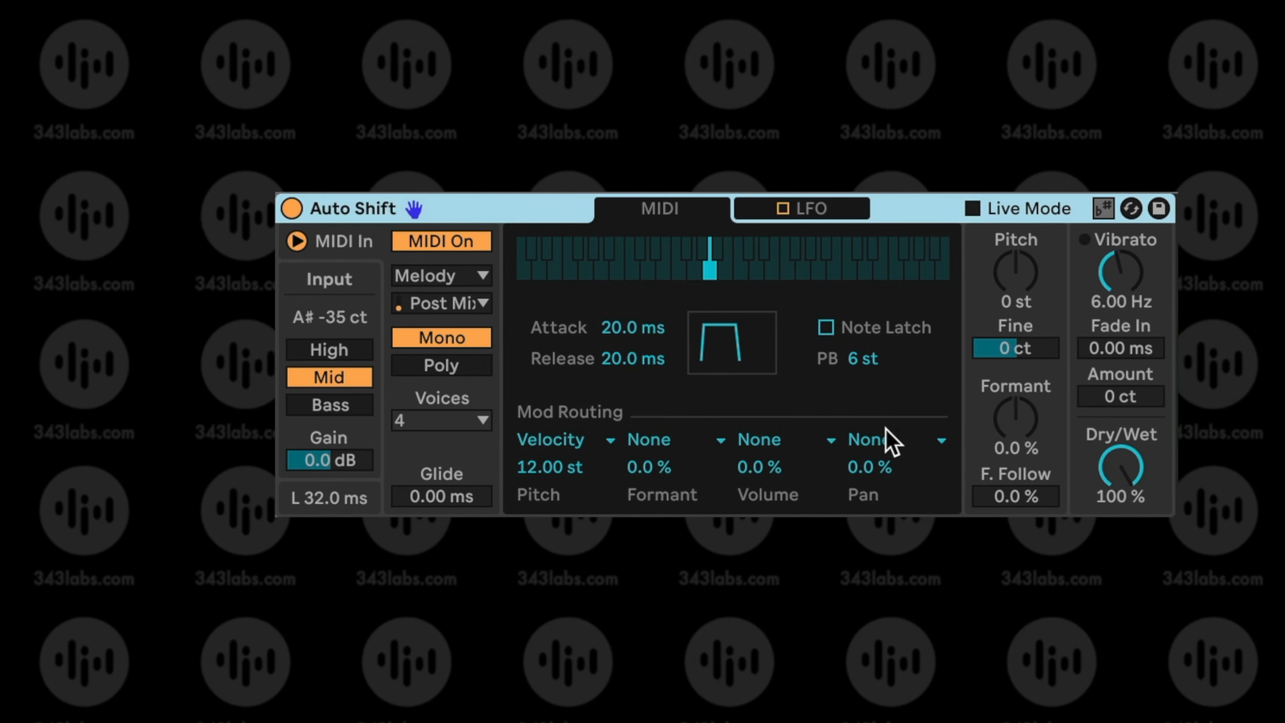
Keep the MIDI modulation source for Volume at None and raise the Glide time.
click(773, 439)
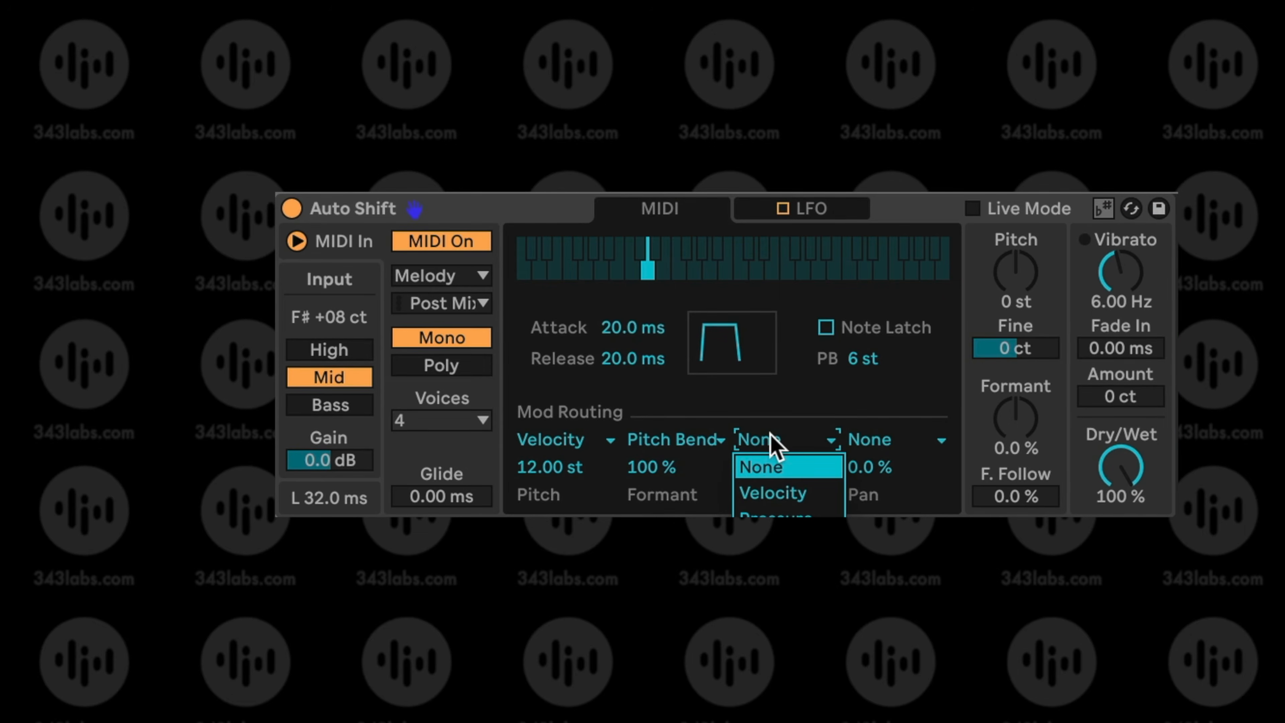
click(770, 466)
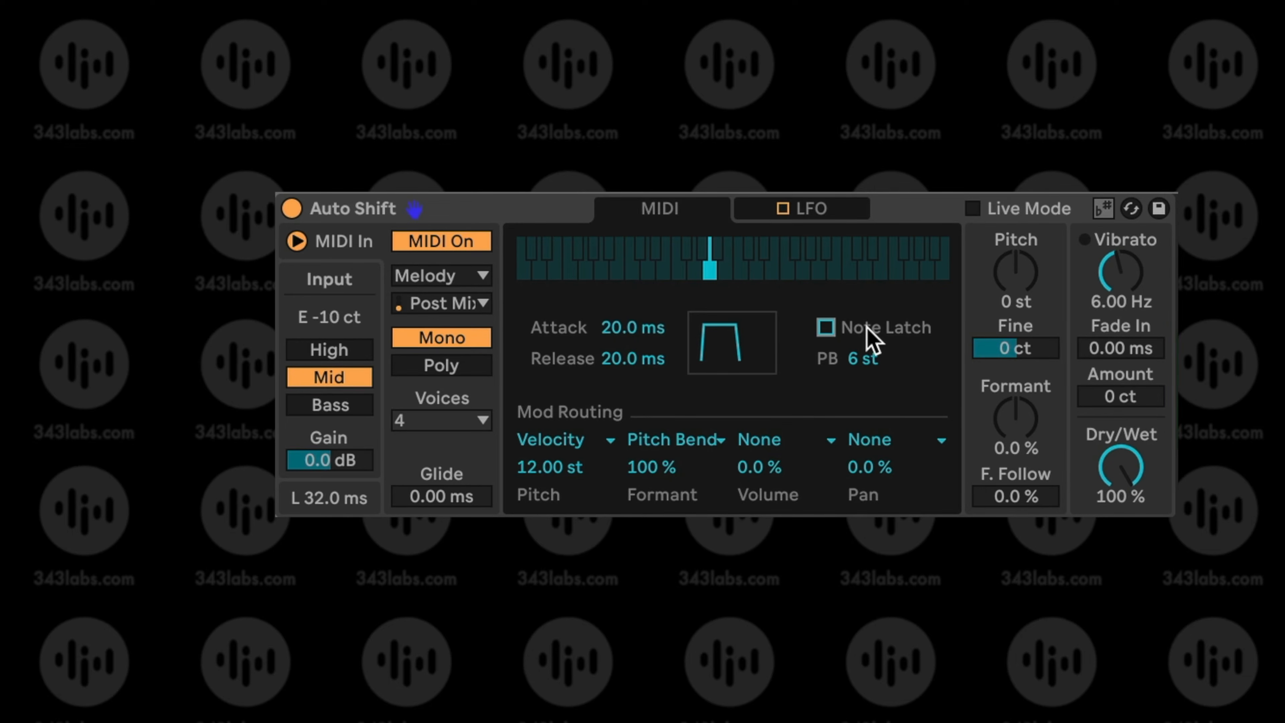
drag(451, 499, 450, 445)
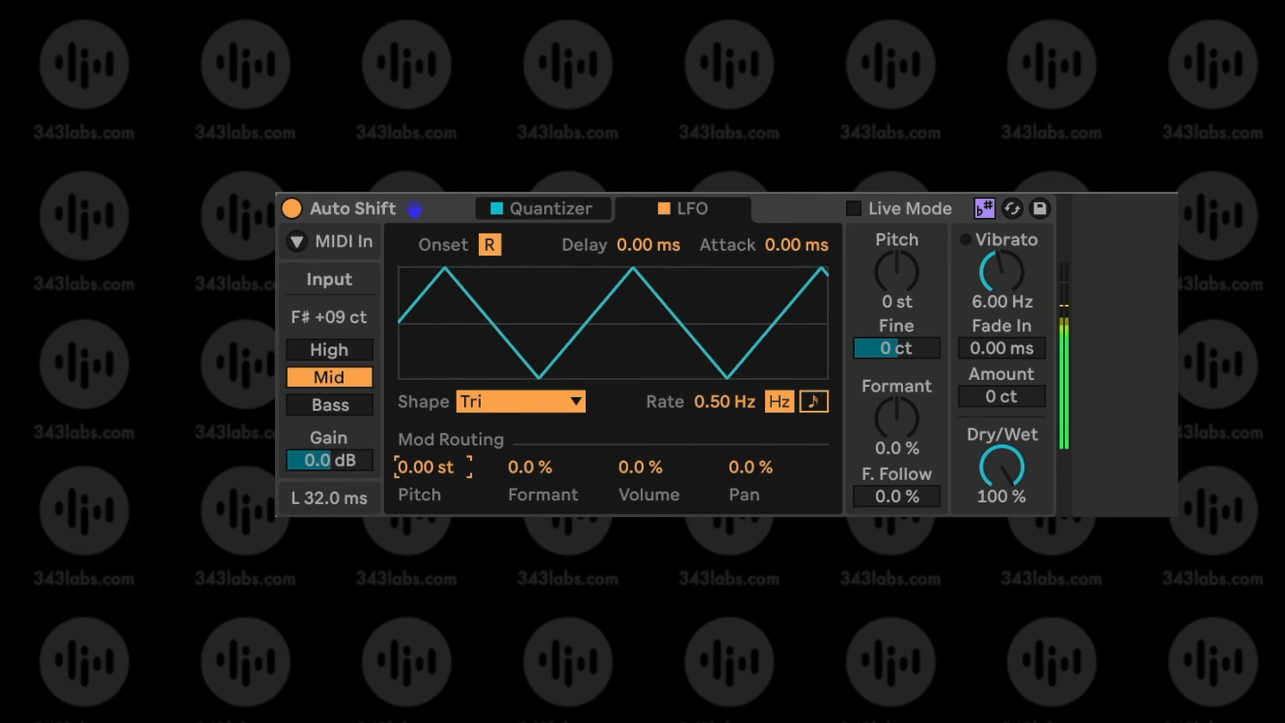
Sync the LFO rate to the tempo at 1/4, with Pitch modulation at 12.00 st and Formant modulation at 100 %.
drag(427, 467, 427, 400)
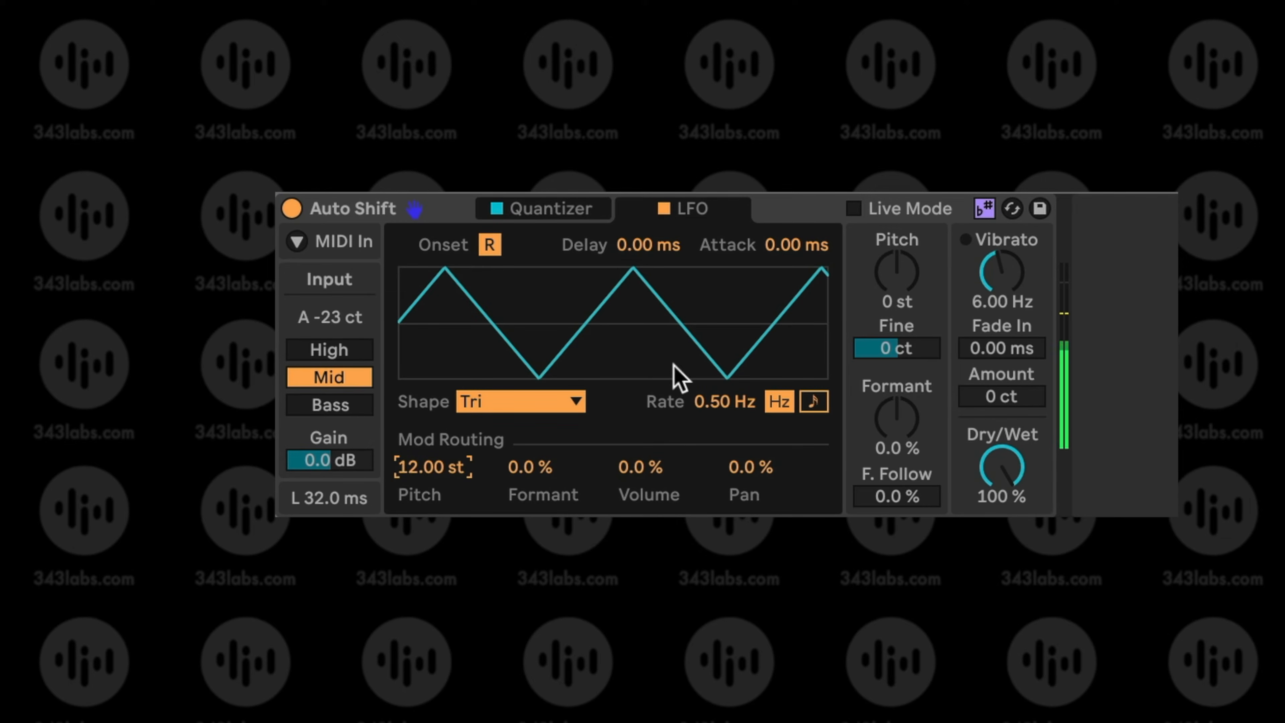
click(814, 403)
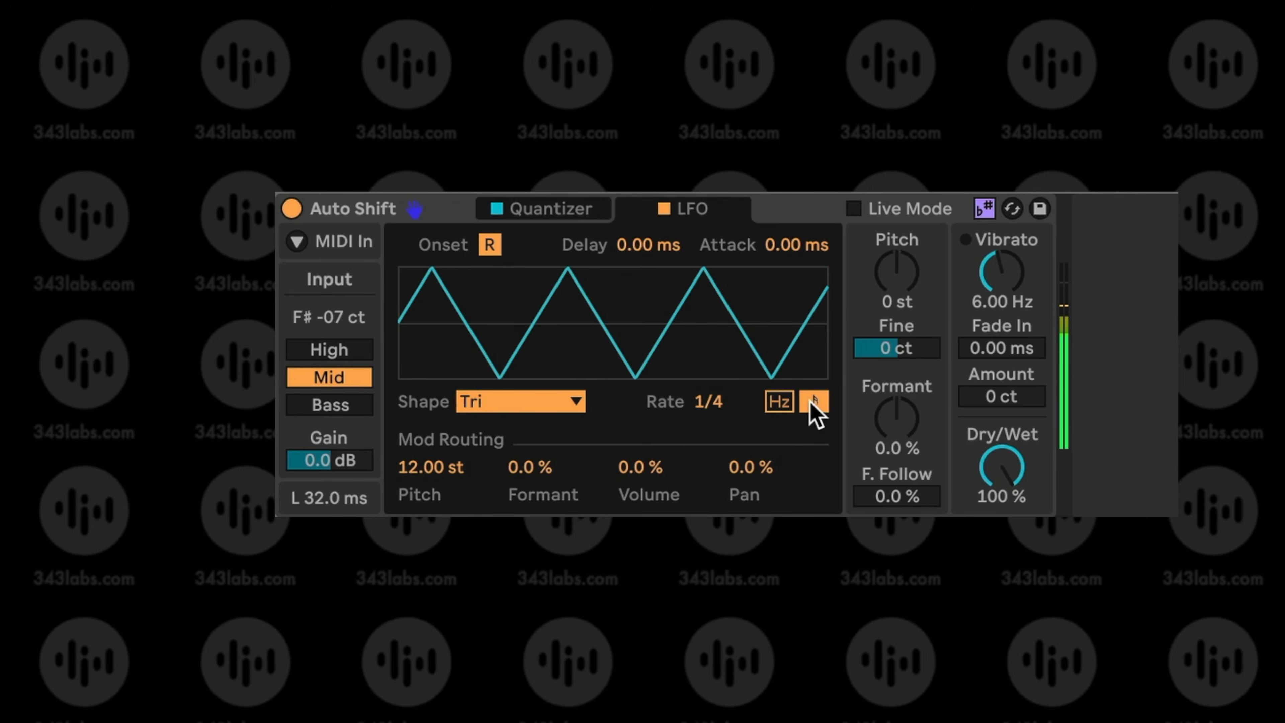
drag(527, 467, 527, 405)
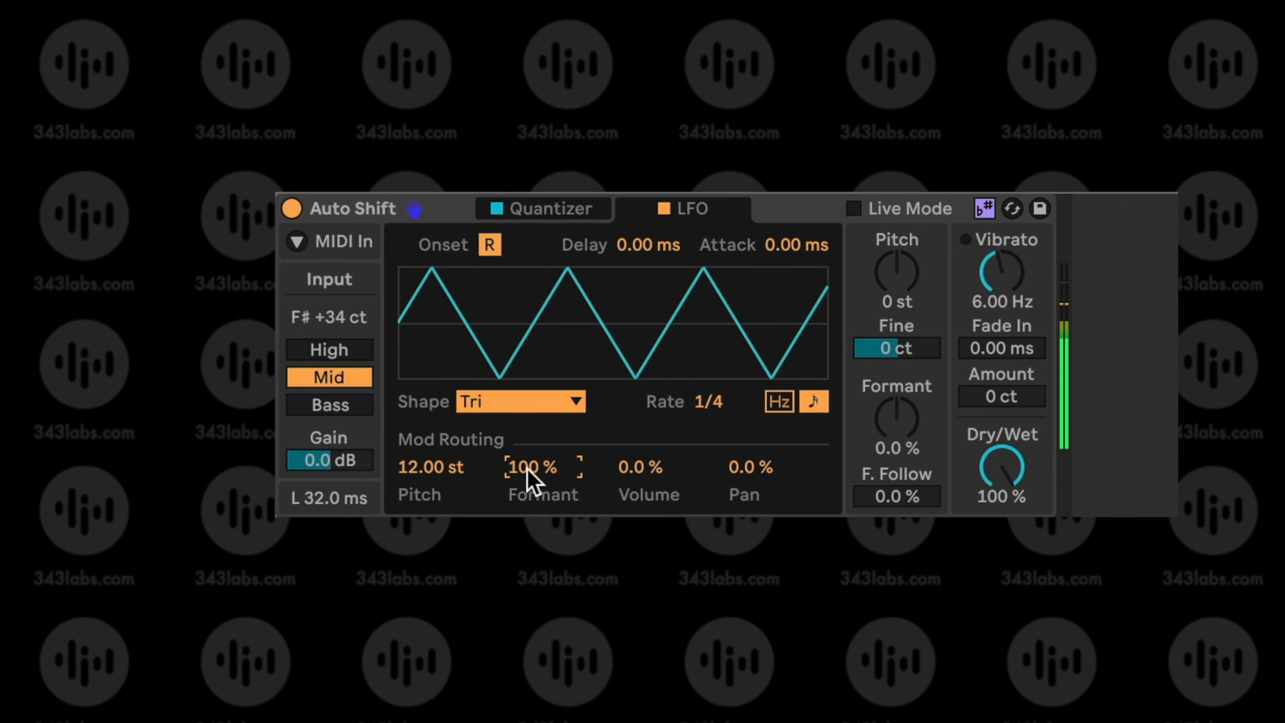
Reduce the LFO's Pitch modulation to 4.61 st and its Formant modulation to 33 %.
drag(526, 468, 527, 568)
double_click(527, 468)
drag(451, 468, 451, 504)
click(527, 471)
drag(527, 471, 518, 472)
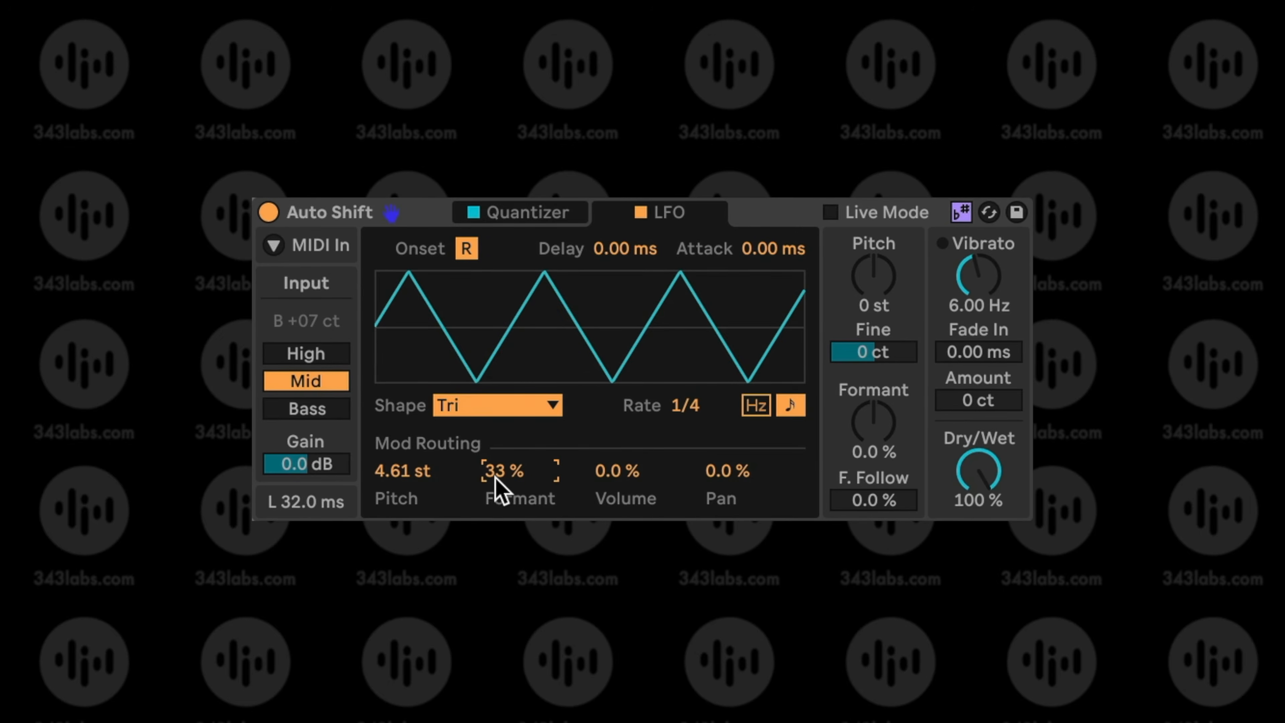
Change the LFO shape to Sine and set its Volume and Pan modulation to 100 %.
click(520, 408)
click(524, 425)
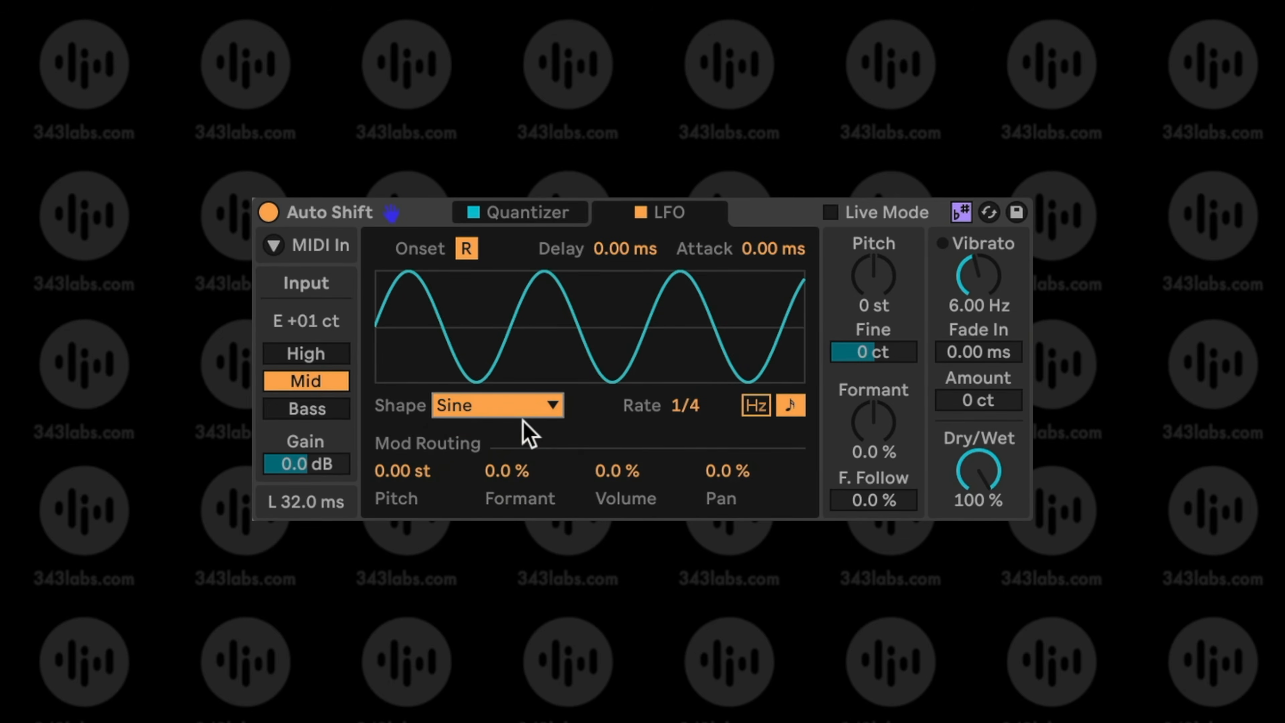
drag(629, 474, 630, 428)
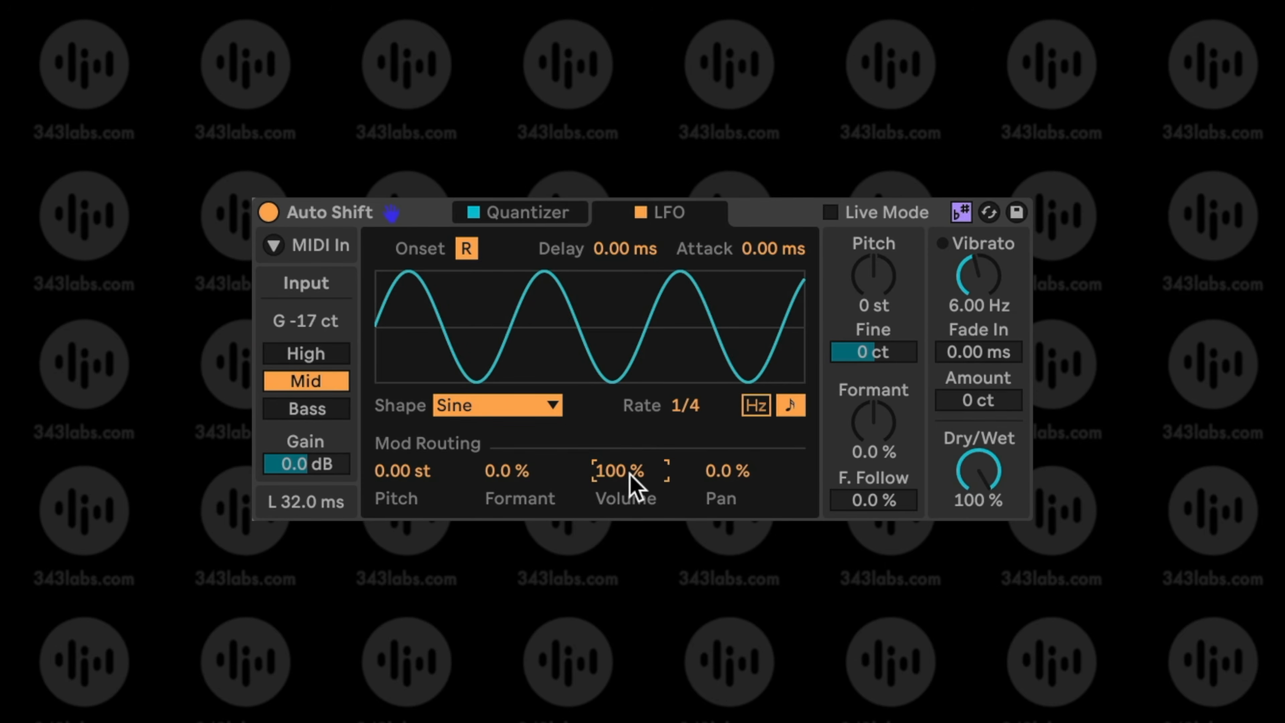
drag(729, 473, 729, 430)
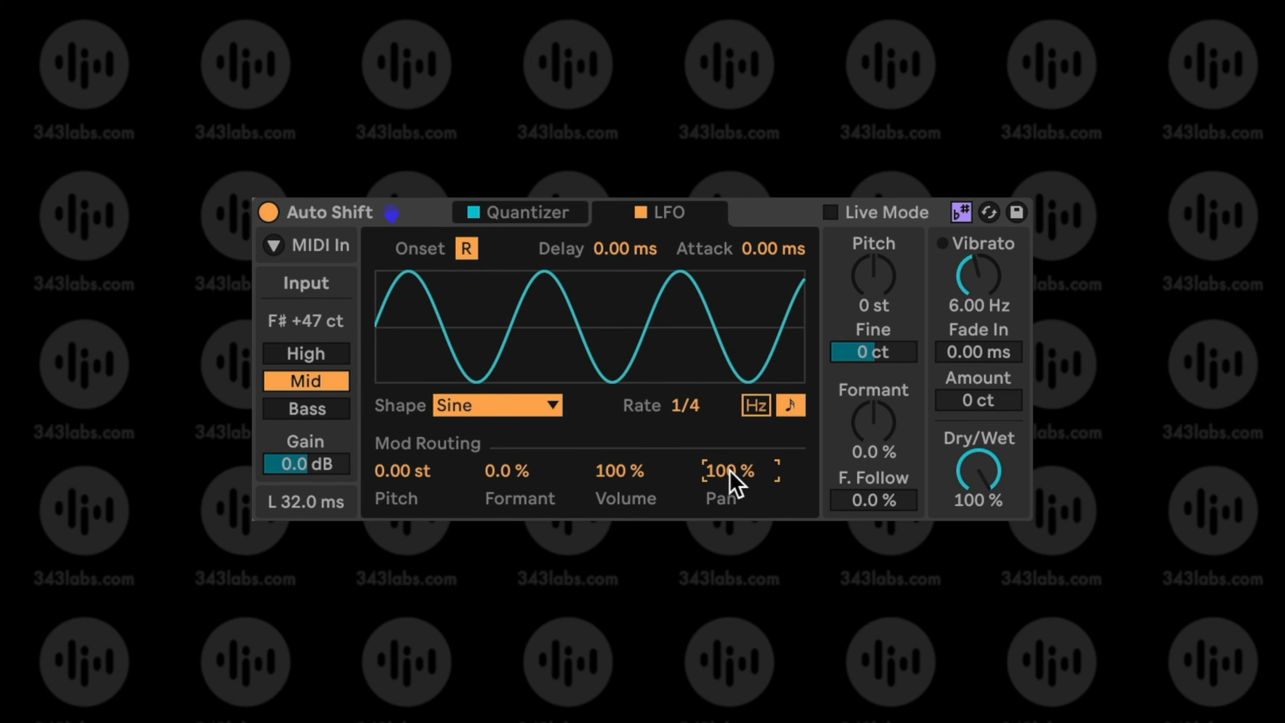
Set the LFO rate to 1/8, with Formant modulation at -1.6 % and Pan modulation at 47 %.
drag(678, 400, 678, 420)
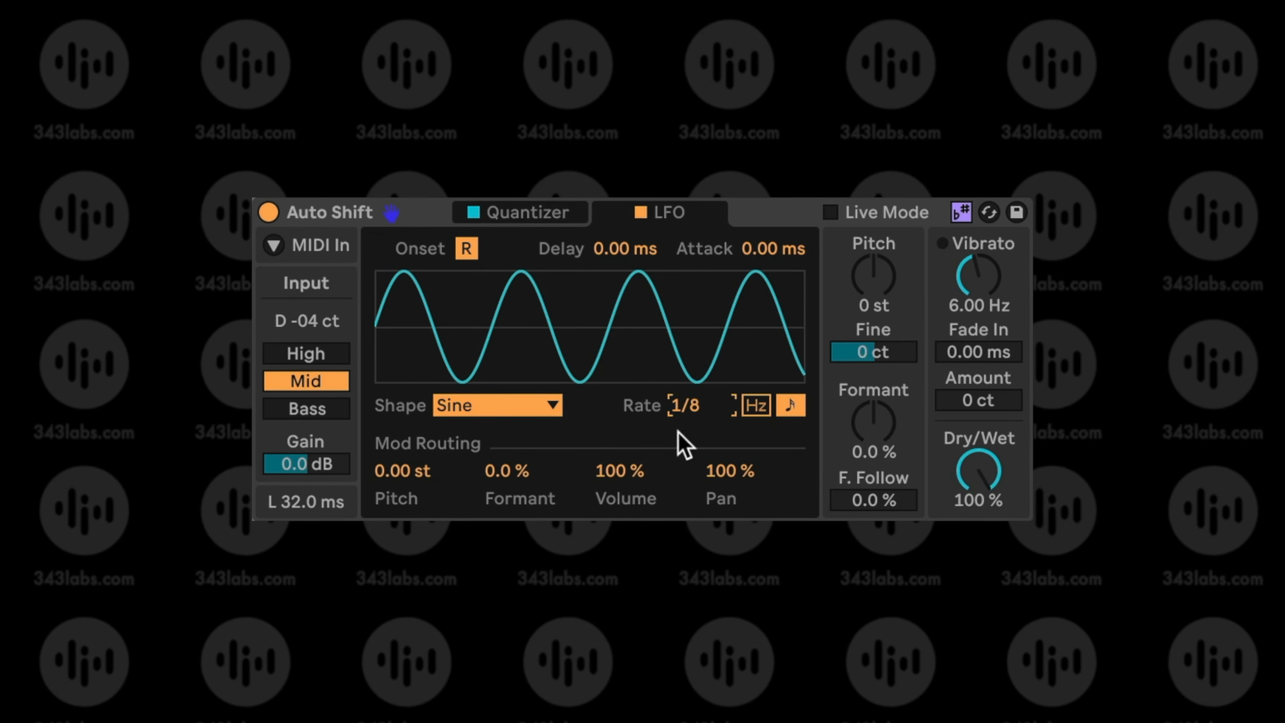
mouse_move(501, 468)
mouse_down()
mouse_move(501, 436)
mouse_move(501, 471)
mouse_up()
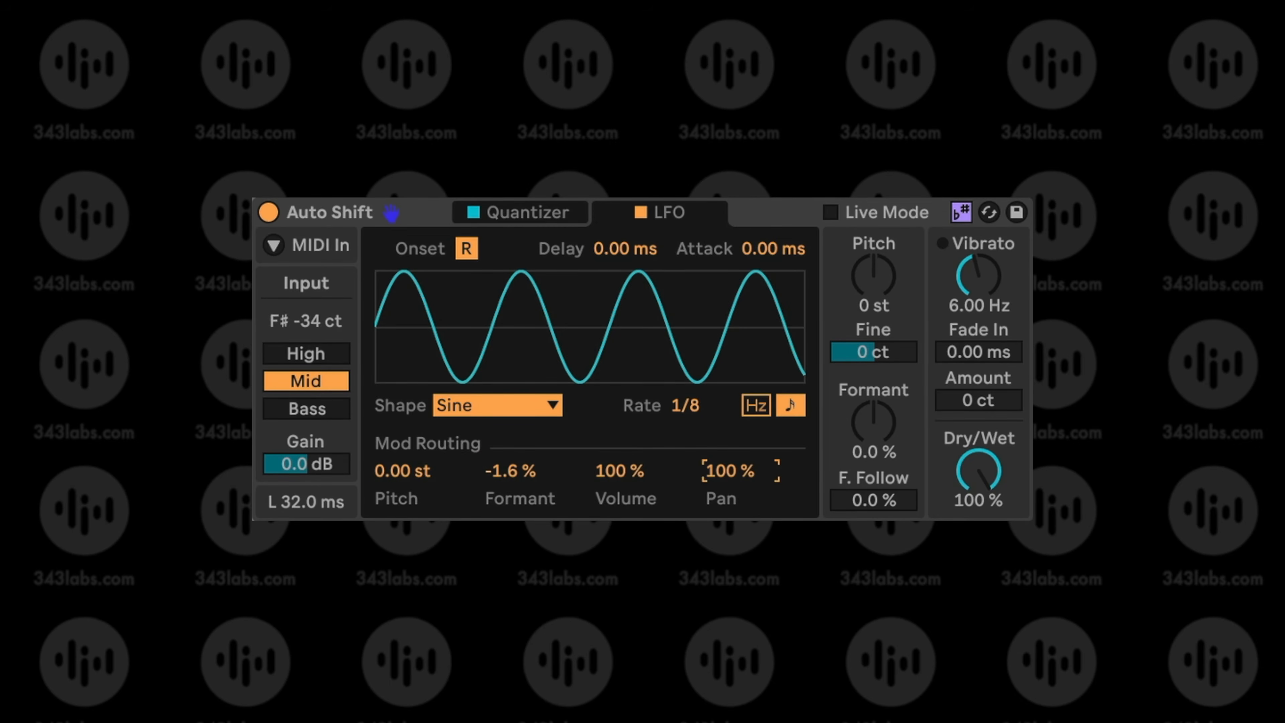
drag(719, 473, 718, 486)
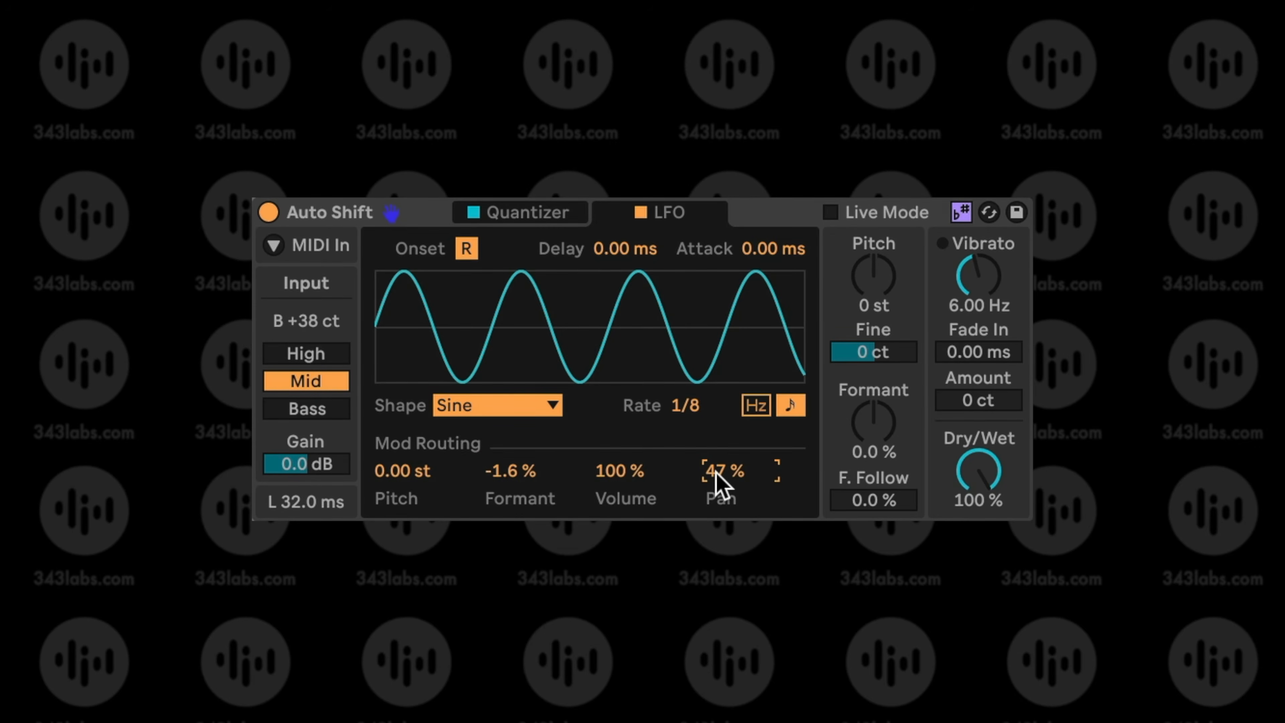
Switch the LFO shape to random (Rand) and raise its Formant modulation to 100 %.
click(540, 410)
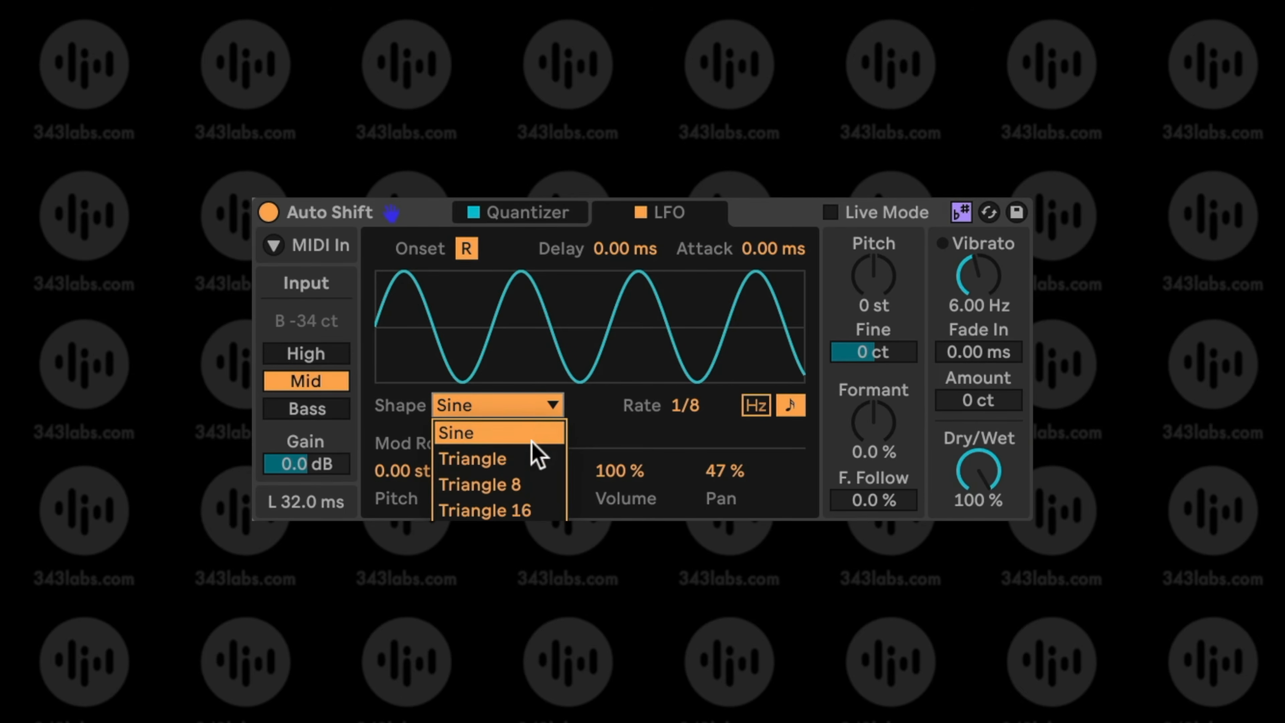
click(470, 614)
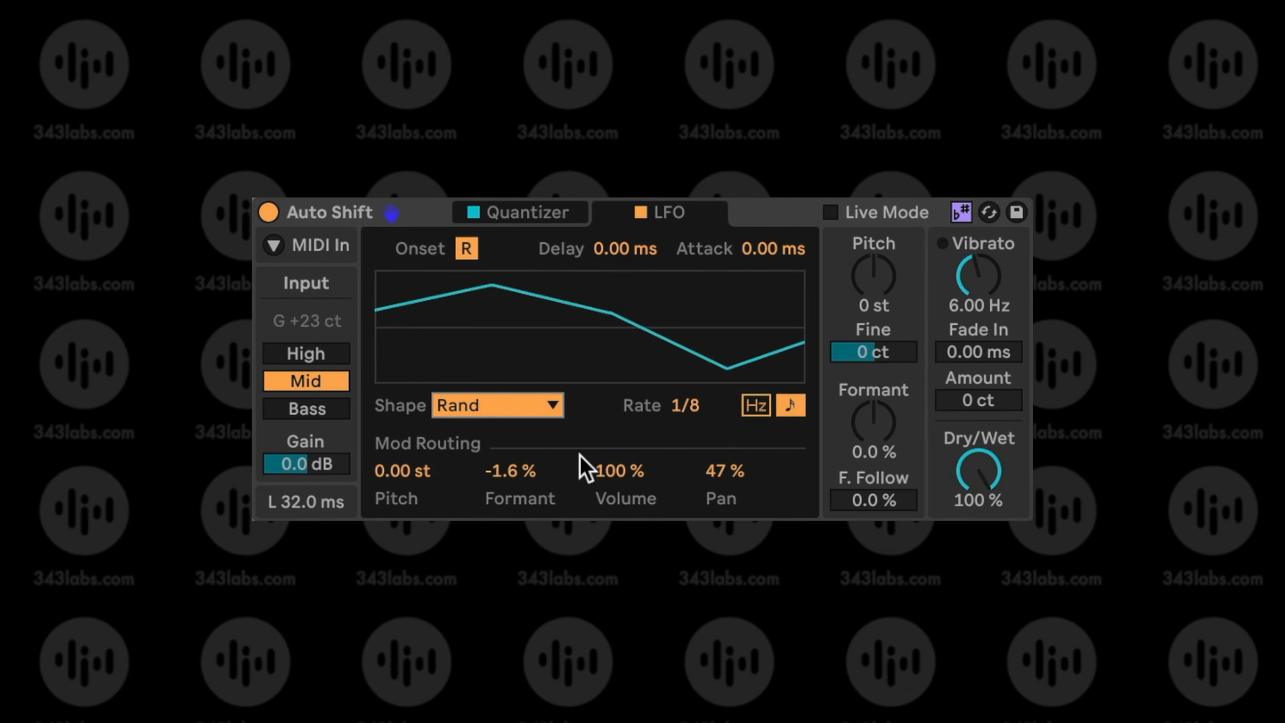
drag(539, 471, 539, 431)
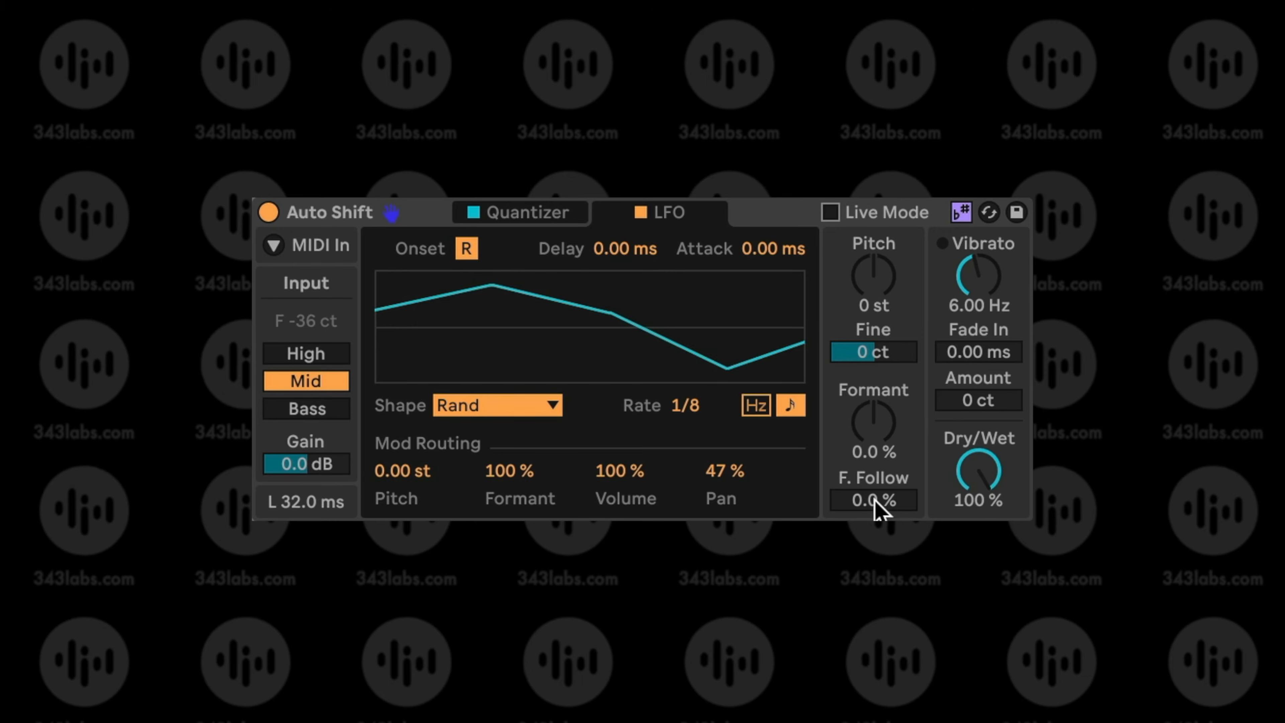
Set Formant Follow to 100 %, turn off the LFO and reset the Formant shift to 0.0 %.
drag(874, 499, 877, 380)
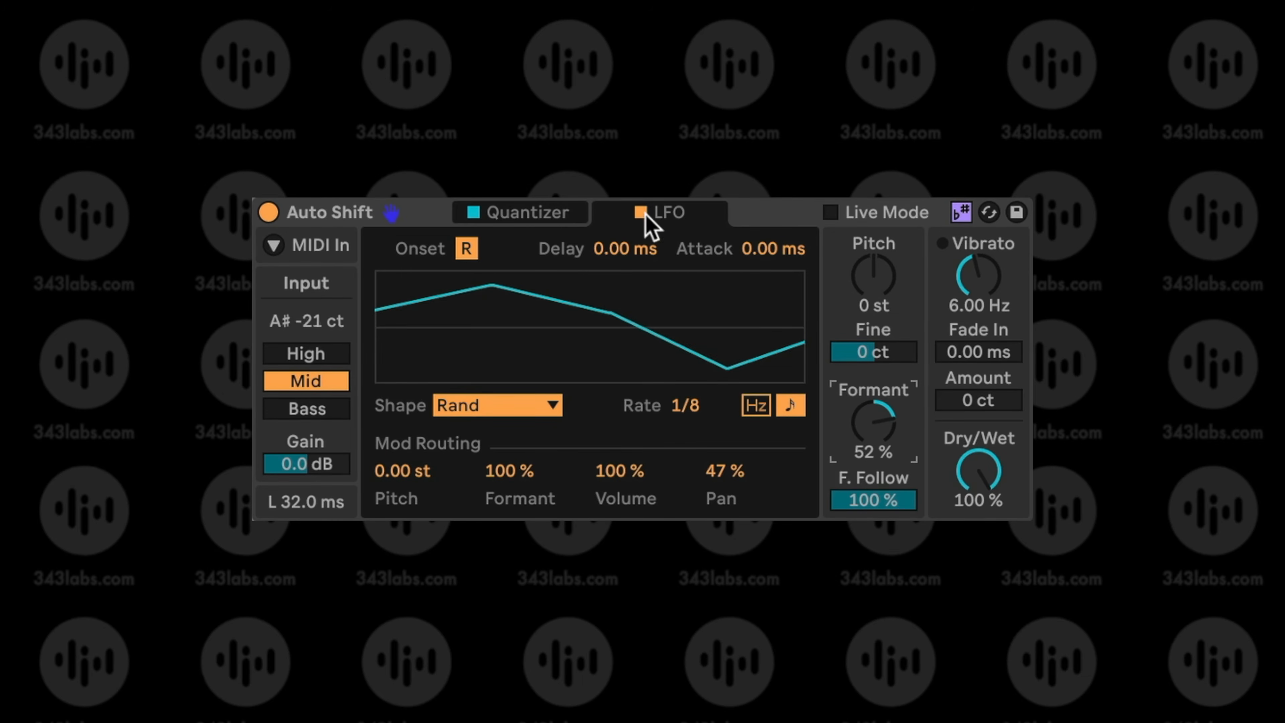
click(643, 212)
double_click(874, 412)
mouse_move(873, 306)
mouse_down()
mouse_move(872, 268)
mouse_move(870, 307)
mouse_up()
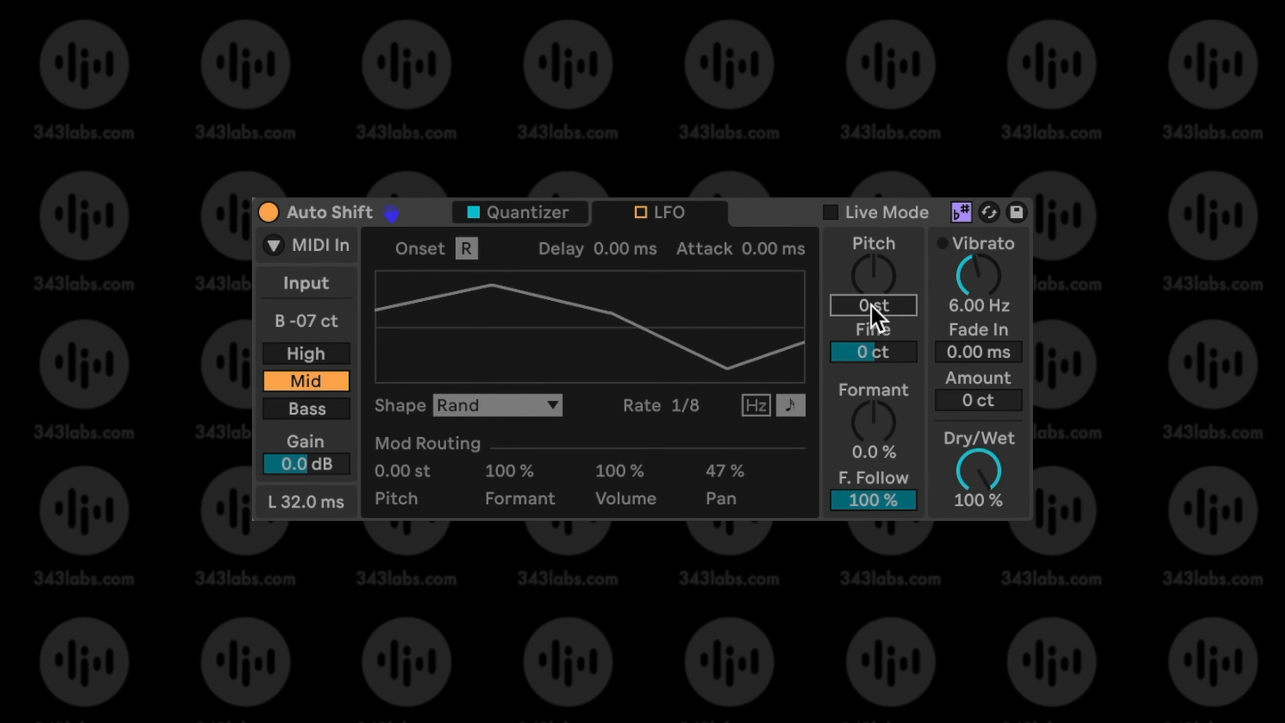
Try Formant shifts of 56 % and -51 % and a small pitch change, and reset Formant and Pitch to zero.
drag(873, 422, 874, 387)
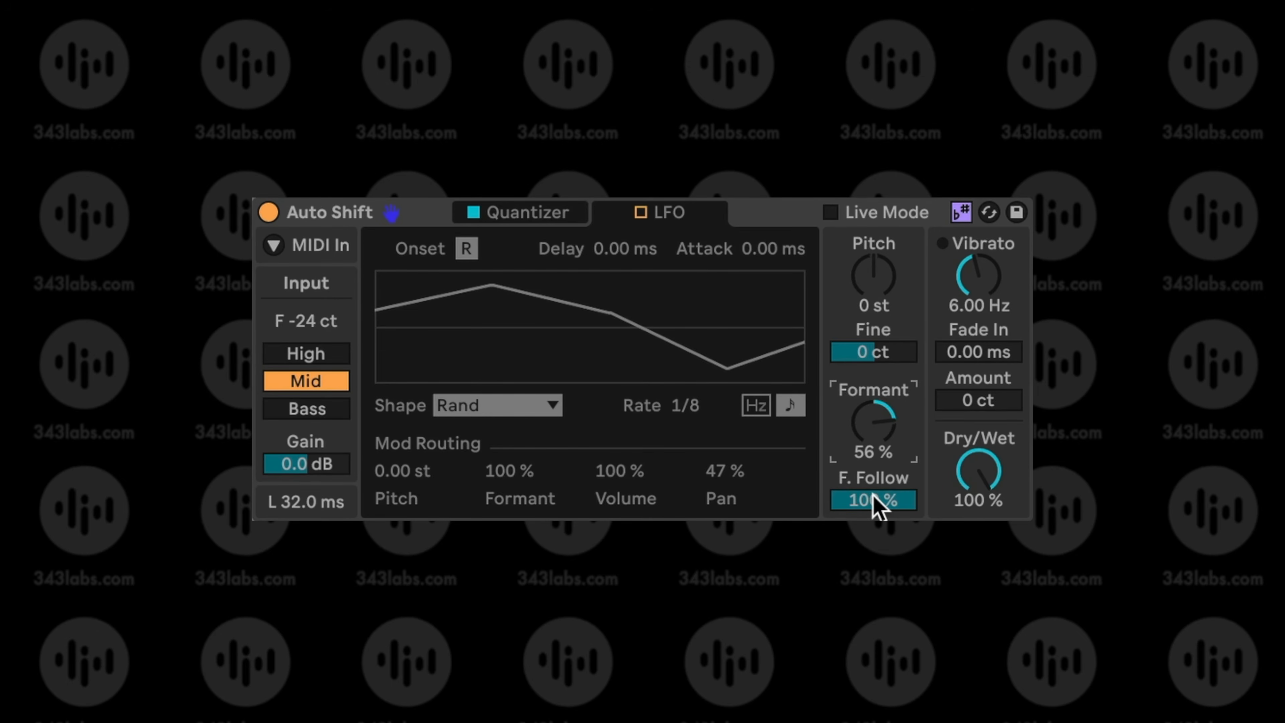
mouse_move(877, 502)
mouse_down()
mouse_move(877, 524)
mouse_move(876, 506)
mouse_up()
drag(874, 422, 874, 462)
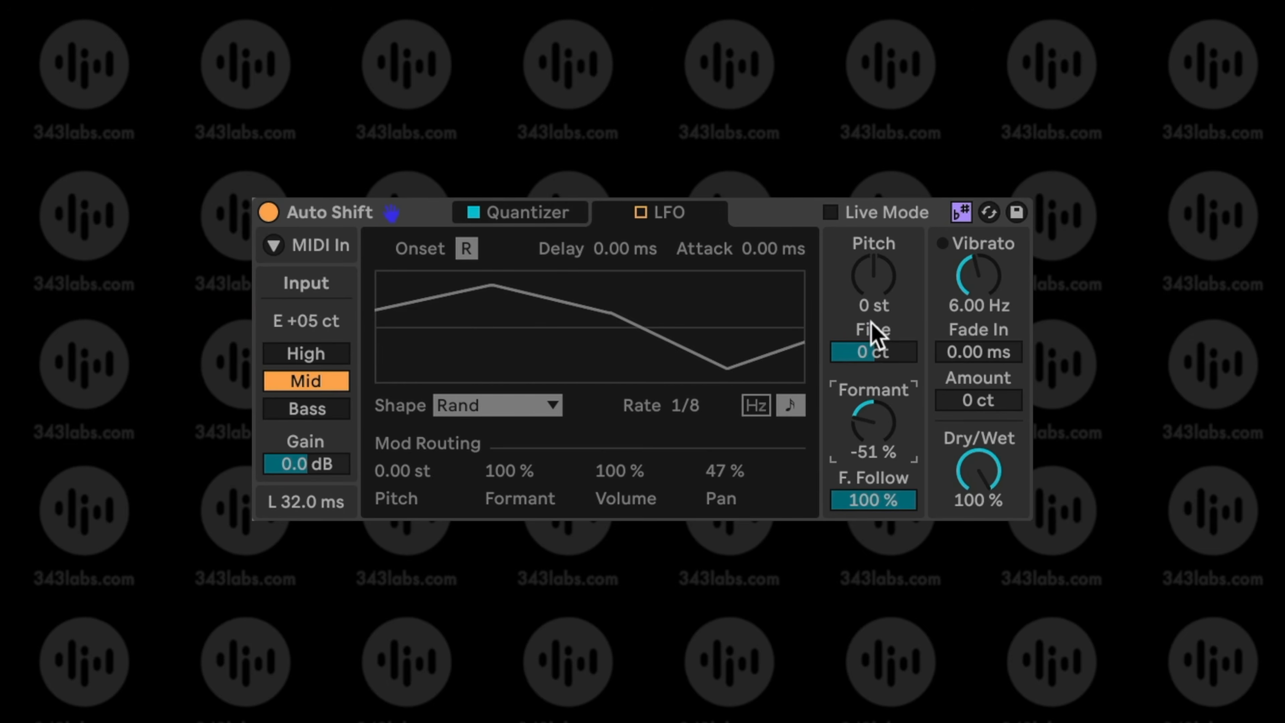
drag(878, 273, 878, 264)
double_click(878, 274)
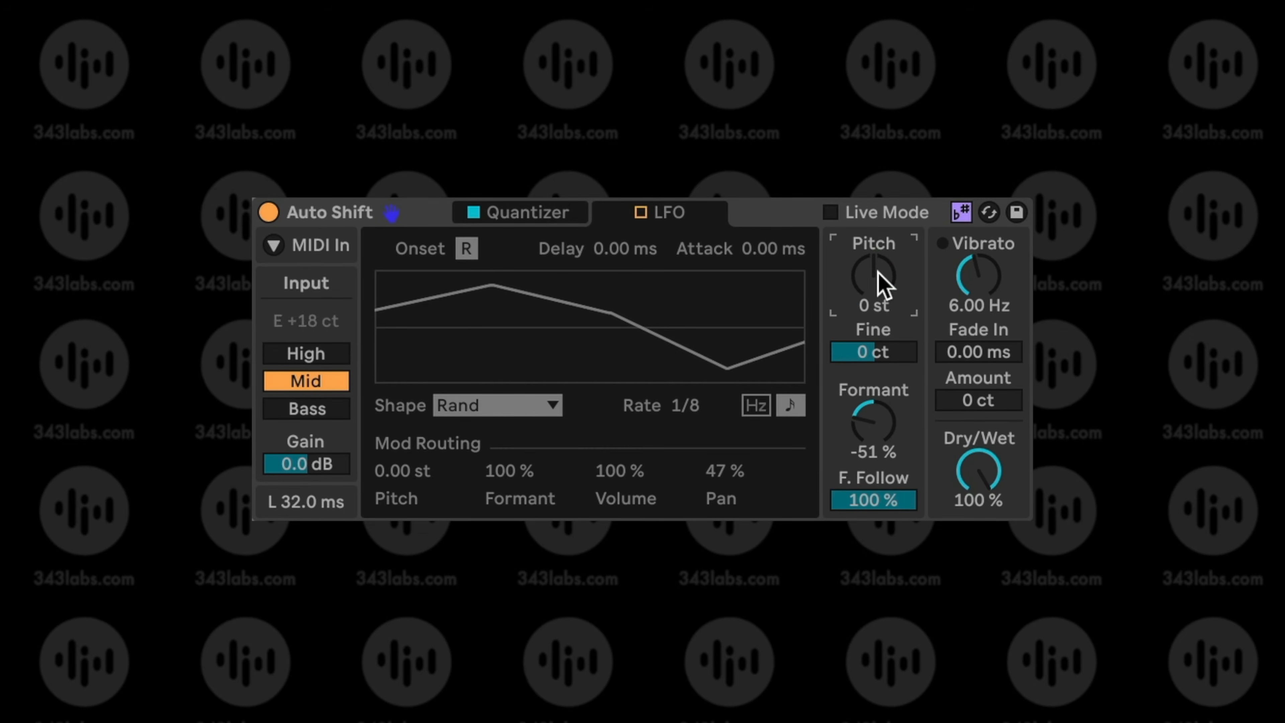
click(883, 434)
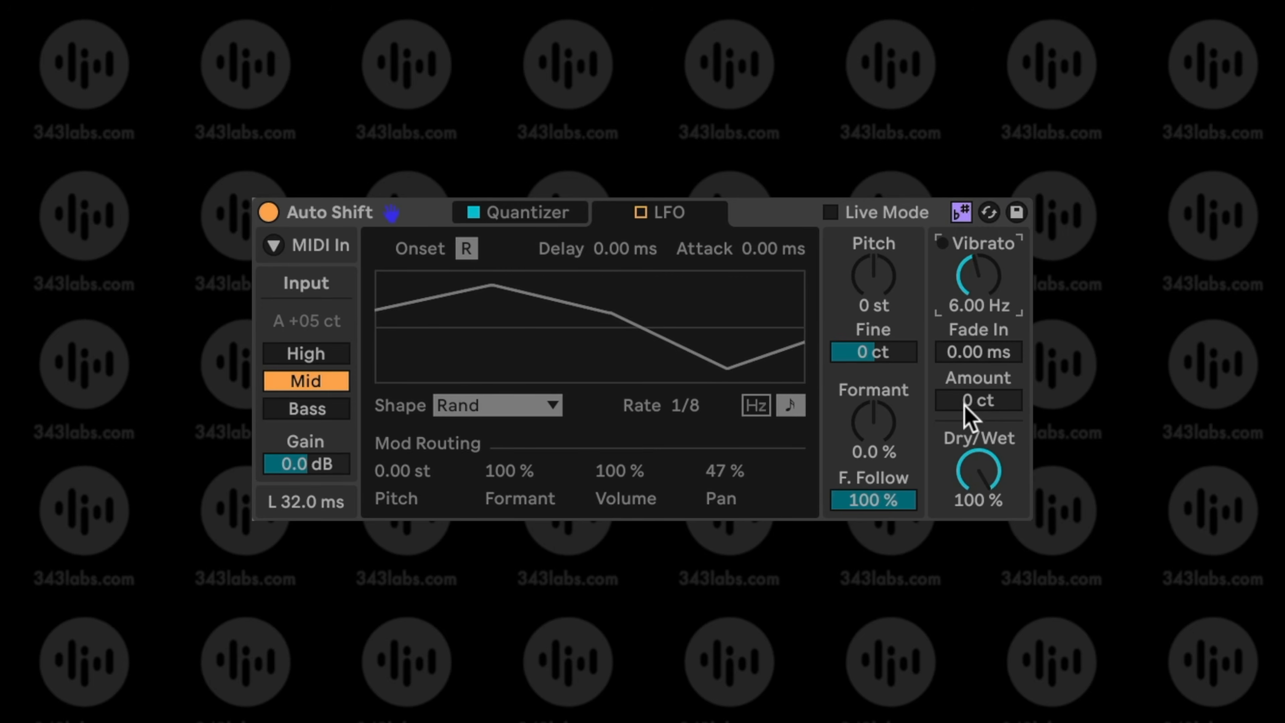
Set the vibrato to a rate of 5.85 Hz, a fade-in of 454 ms and an amount of 31 ct.
drag(964, 416, 964, 395)
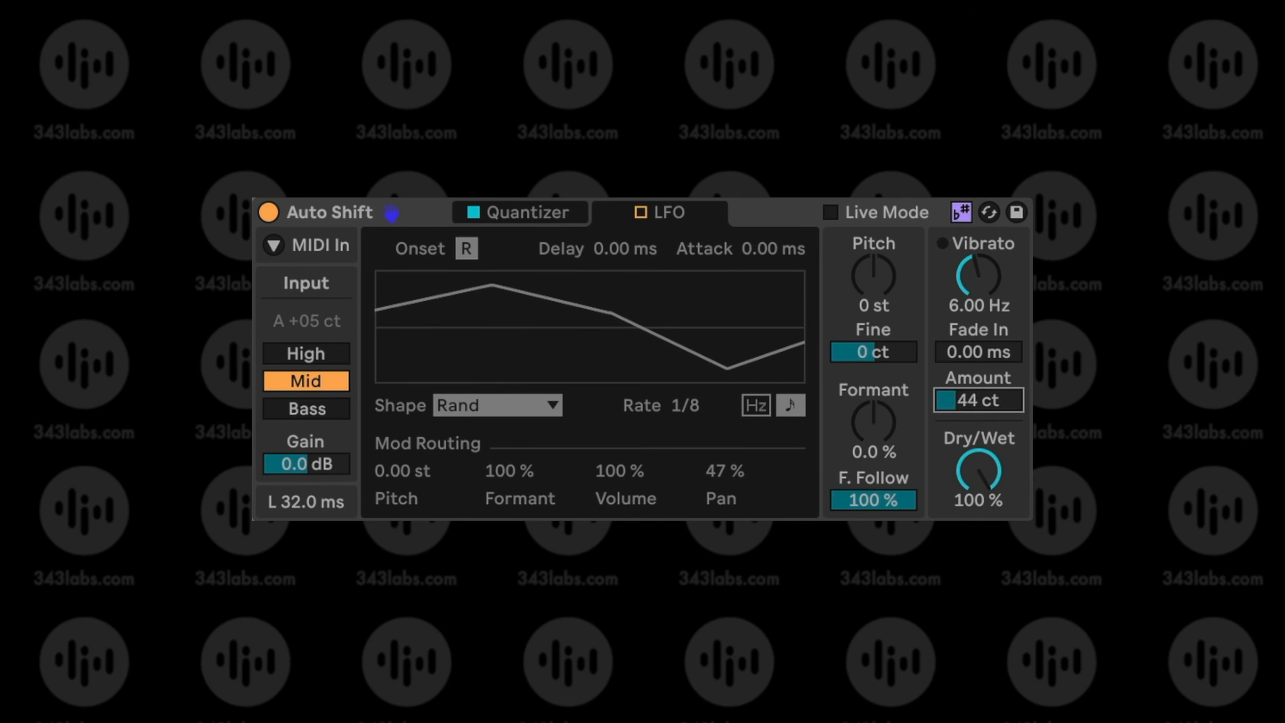
mouse_move(990, 286)
mouse_down()
mouse_move(989, 323)
mouse_move(984, 261)
mouse_move(984, 299)
mouse_up()
drag(984, 393, 984, 446)
drag(975, 350, 975, 304)
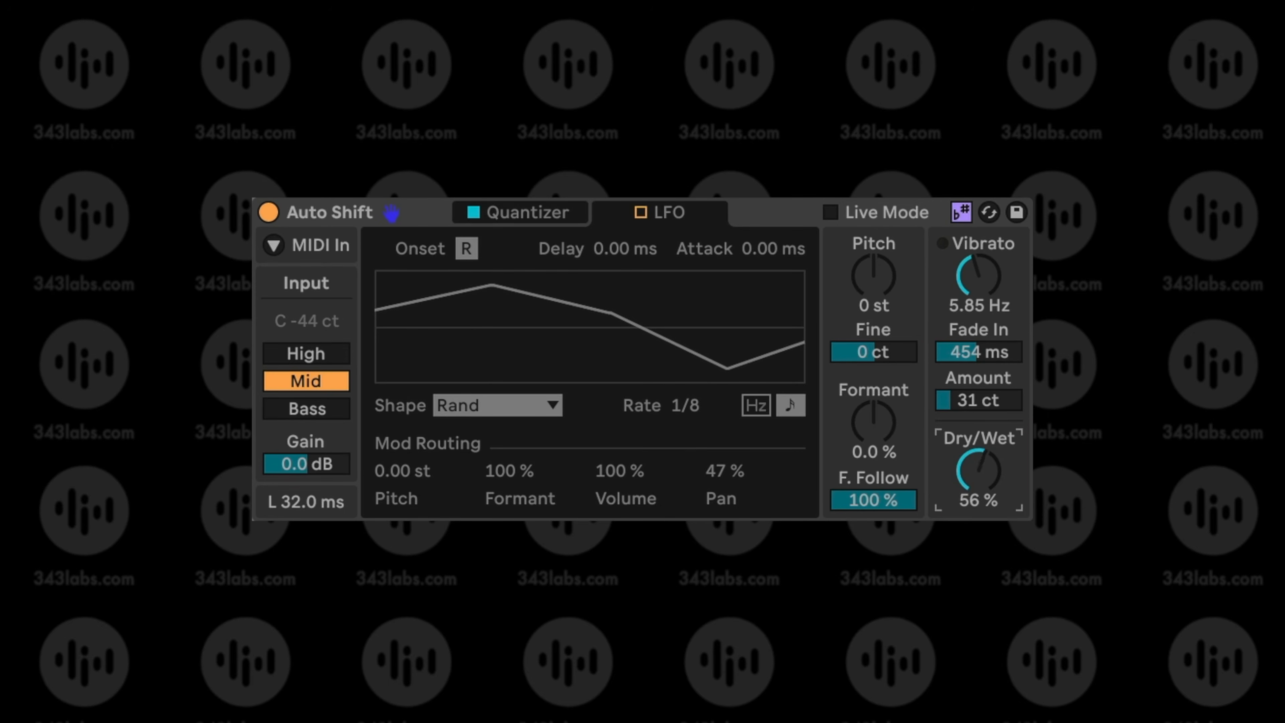
Lower the Dry/Wet mix to 38 % and restore it to 100 %.
mouse_move(978, 470)
mouse_down()
mouse_move(979, 523)
mouse_move(984, 480)
mouse_up()
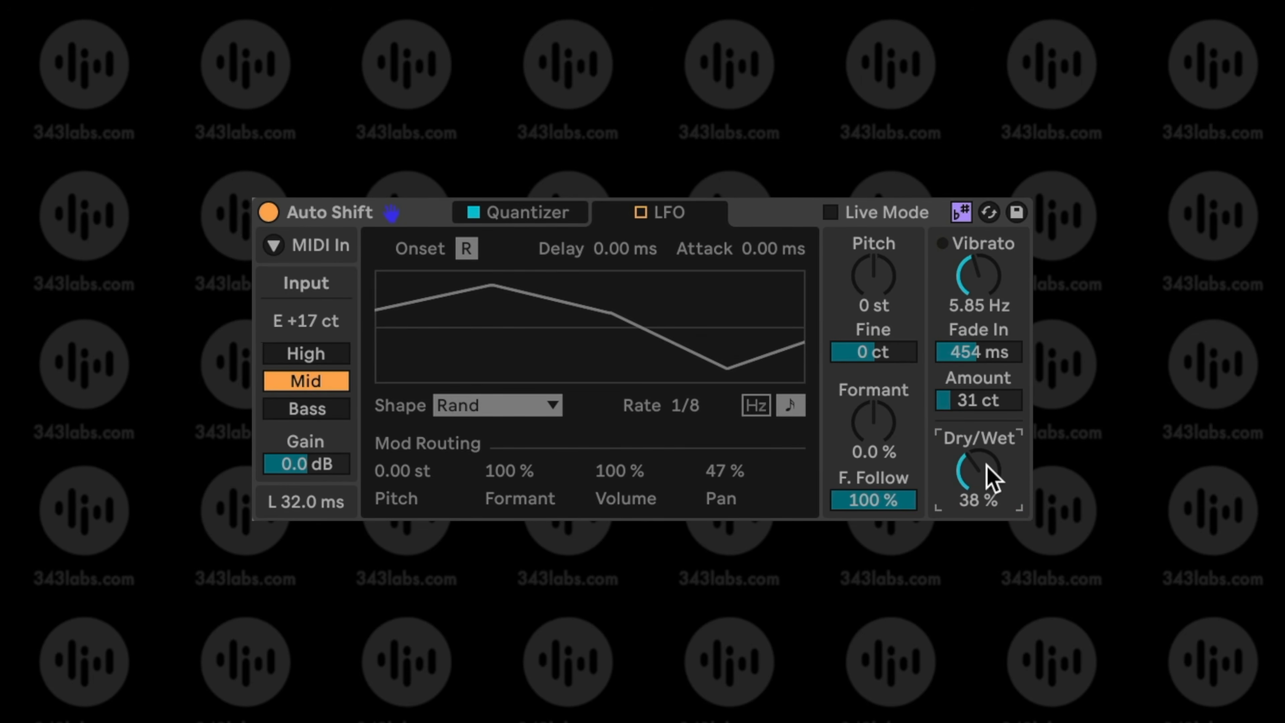
drag(987, 478, 980, 473)
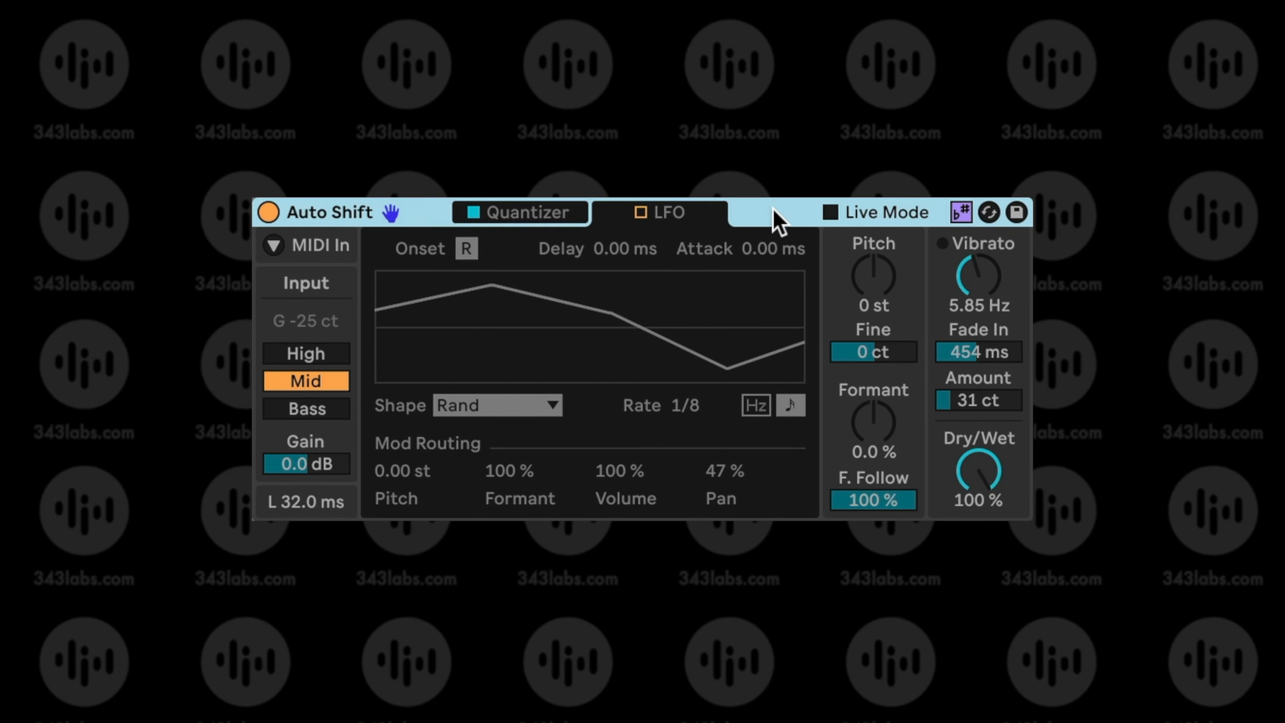
Enable Smooth in the quantizer at 44.7 ms and lower the pitch correction Strength below 100 %.
click(960, 212)
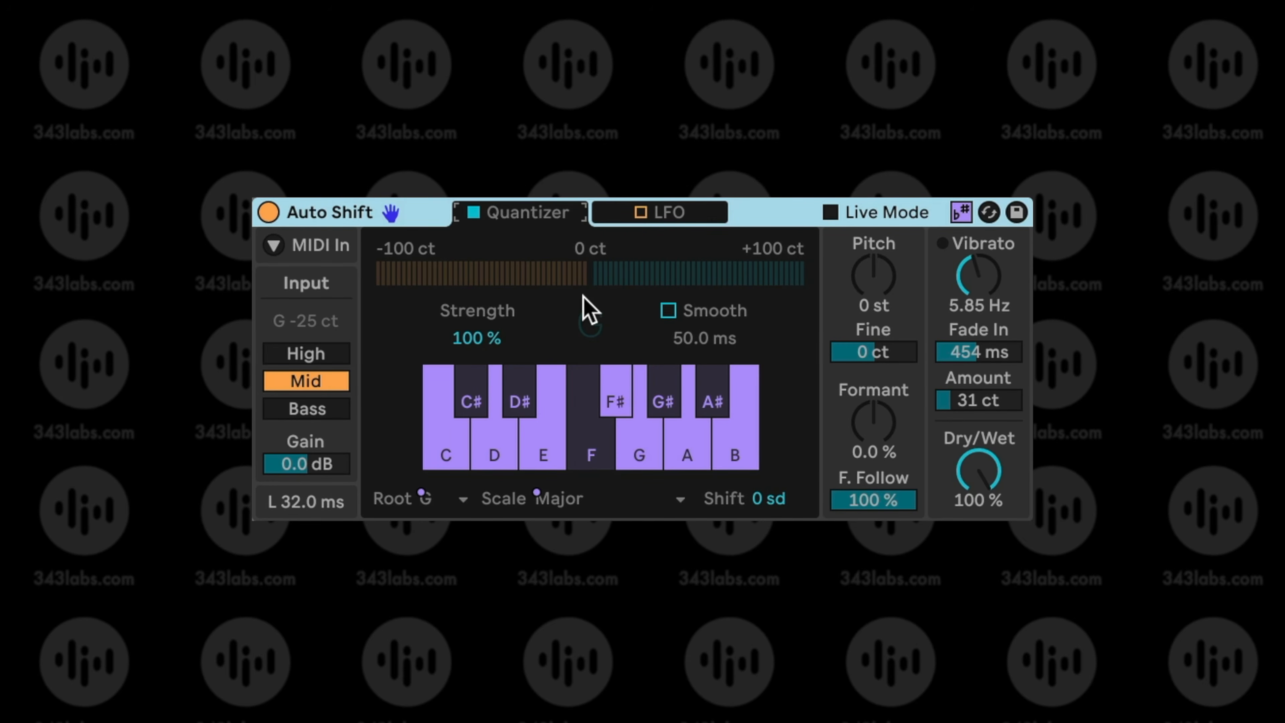
click(668, 310)
mouse_move(682, 344)
mouse_down()
mouse_move(683, 383)
mouse_move(682, 369)
mouse_up()
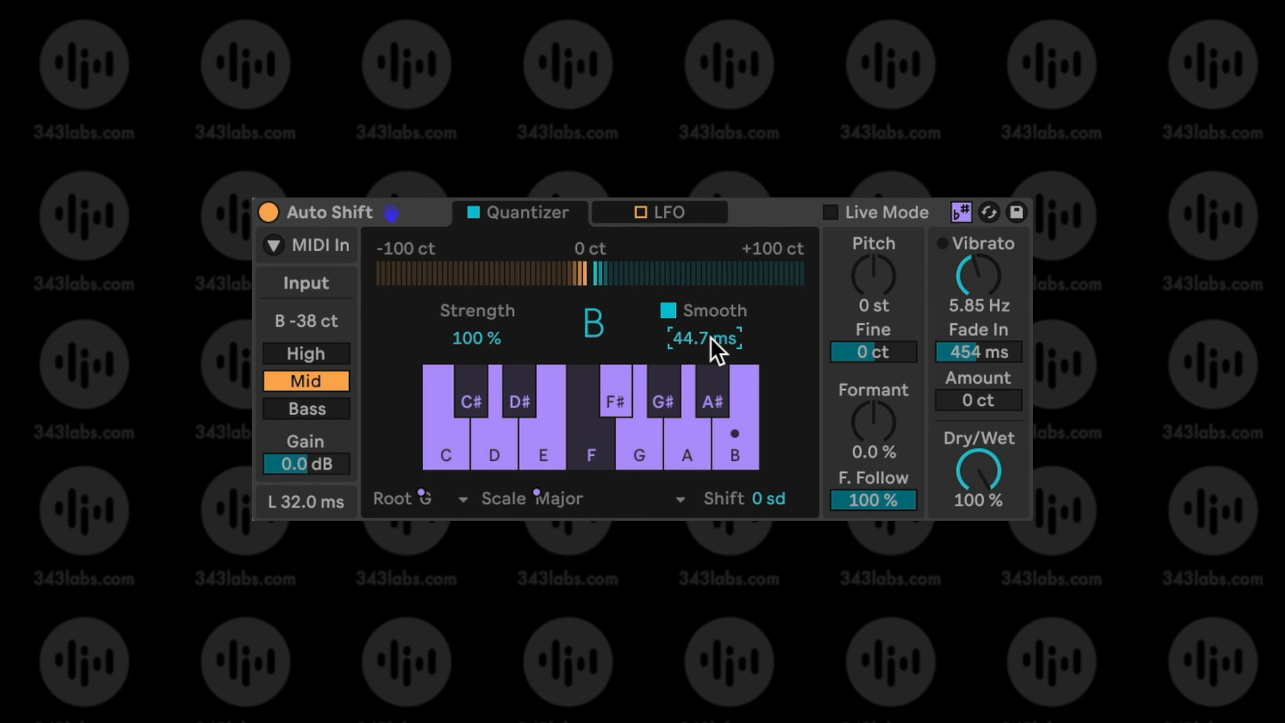
drag(475, 338, 475, 369)
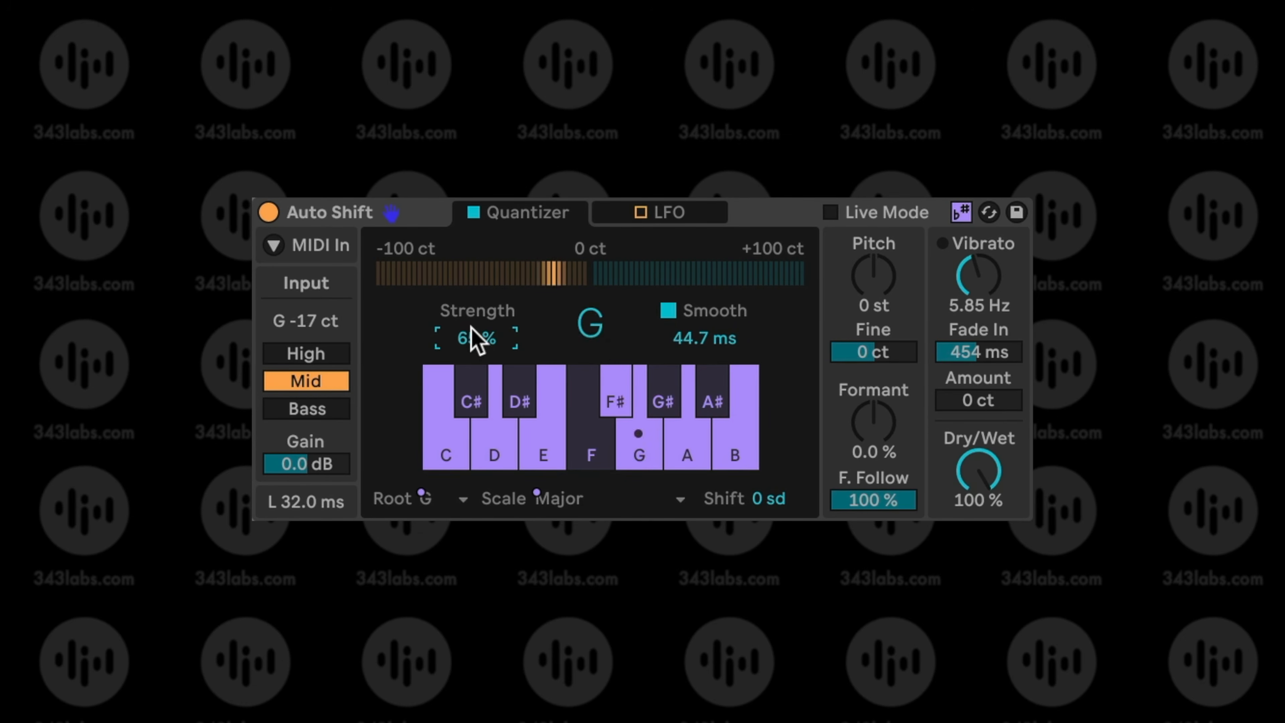